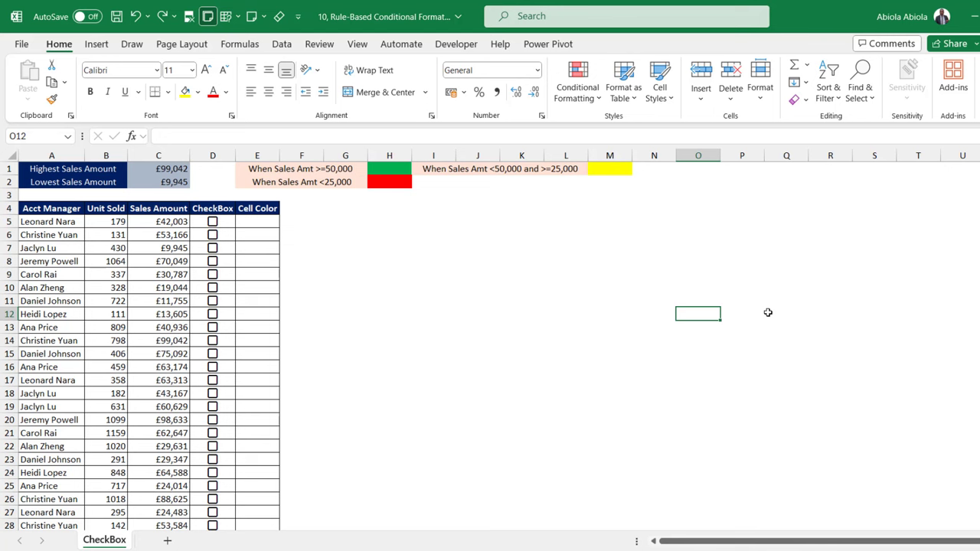
Review the sales amounts and the green, yellow and red legend cells with their condition text
{"action": "left_click_drag", "start_coordinate": [138, 233], "coordinate": [159, 354]}
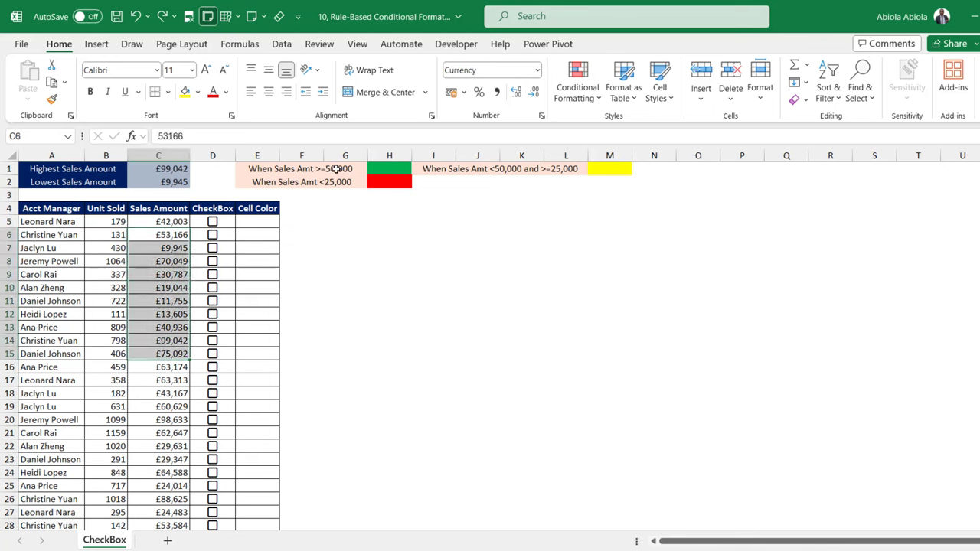
{"action": "left_click", "coordinate": [389, 170]}
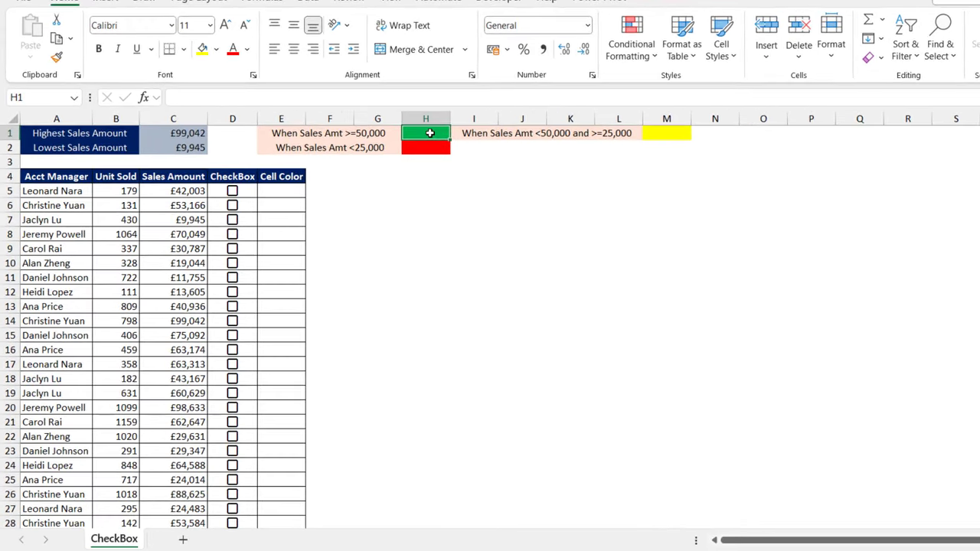
{"action": "left_click", "coordinate": [506, 134]}
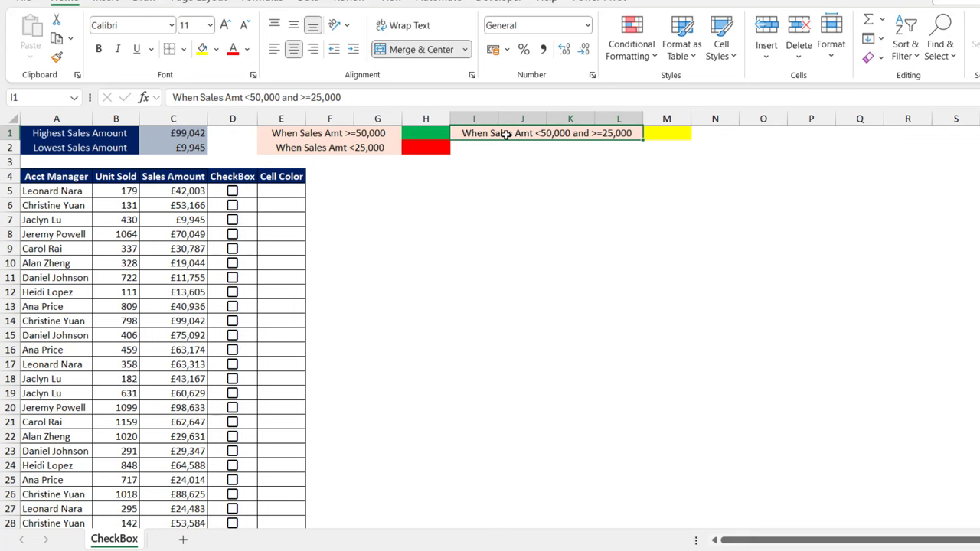
{"action": "left_click", "coordinate": [691, 131]}
{"action": "left_click", "coordinate": [684, 132]}
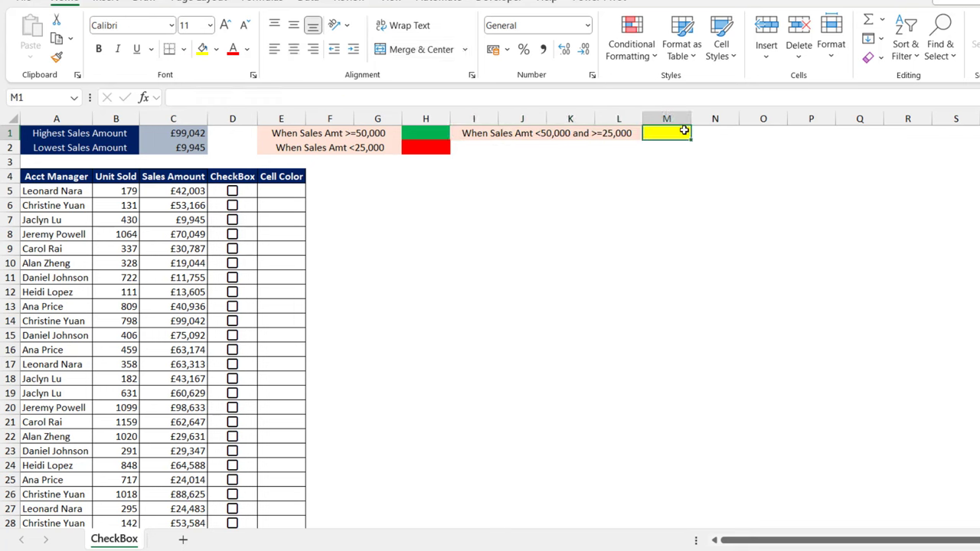
{"action": "left_click", "coordinate": [349, 148]}
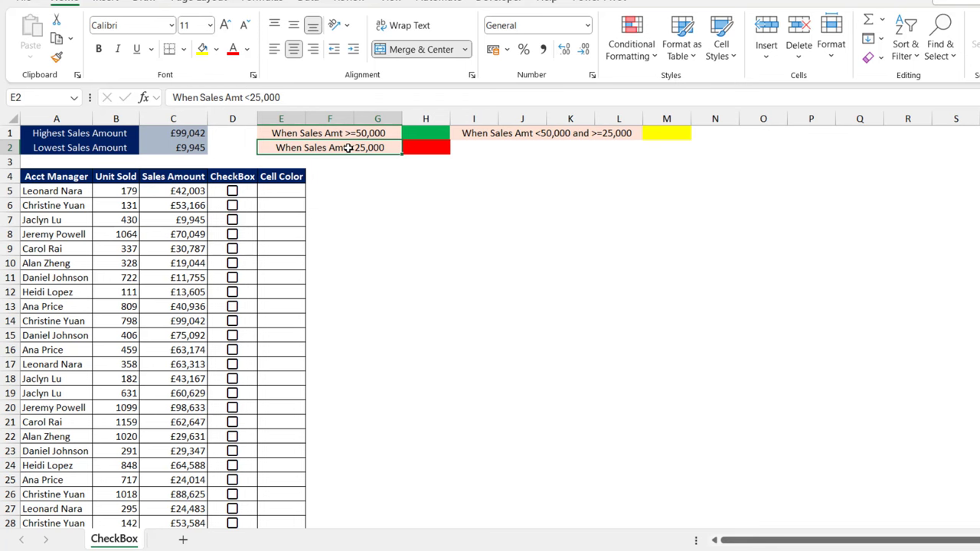
{"action": "left_click", "coordinate": [425, 149]}
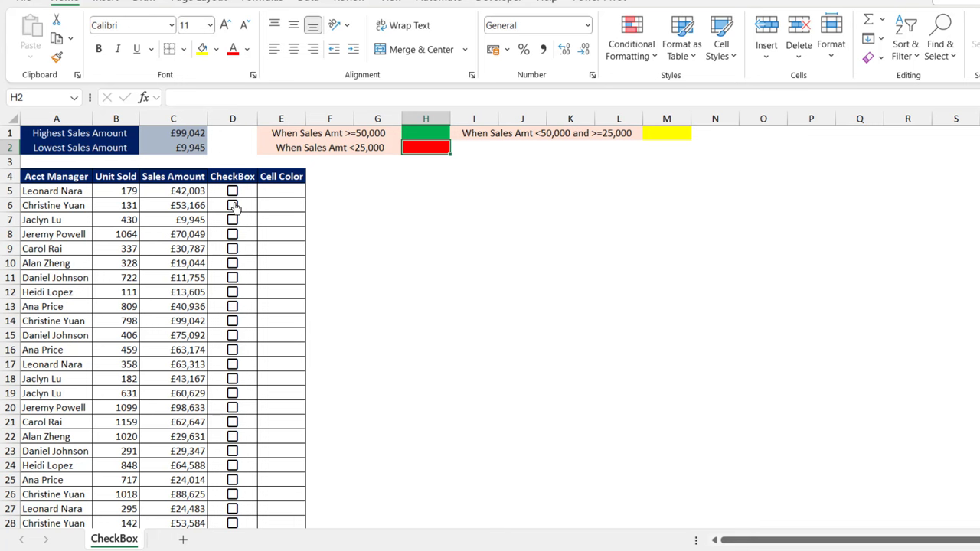
Select the table from A5 across to column E, down to the last data row
{"action": "left_click", "coordinate": [63, 192]}
{"action": "left_click_drag", "start_coordinate": [63, 192], "coordinate": [275, 205]}
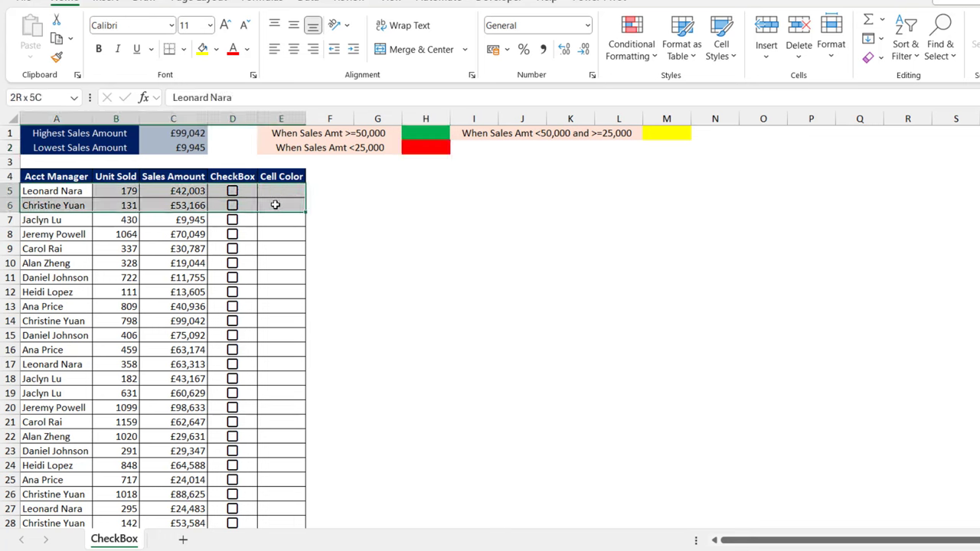
{"action": "key", "text": "ctrl+shift+Down"}
{"action": "key", "text": "ctrl+BackSpace"}
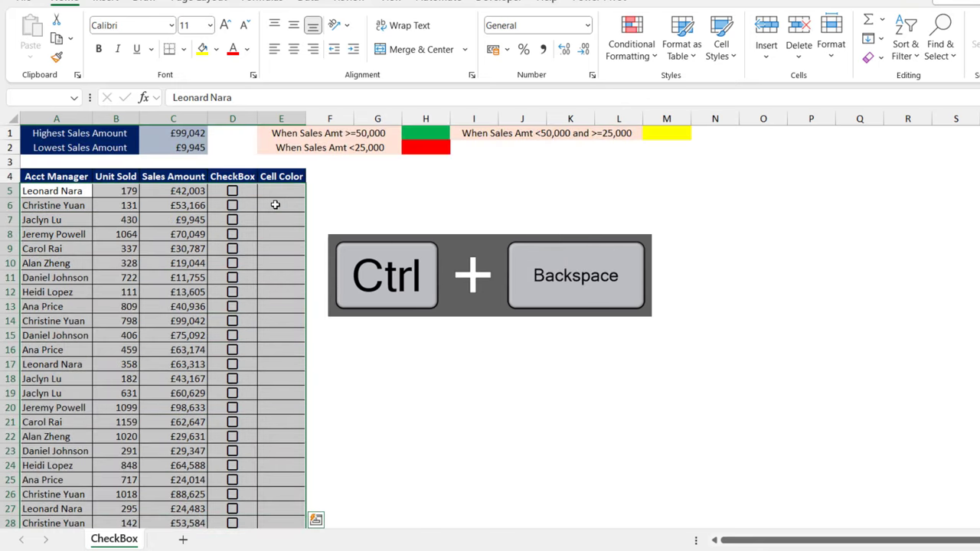
Start a new formula-based conditional formatting rule with its formula beginning =and
{"action": "left_click", "coordinate": [624, 52]}
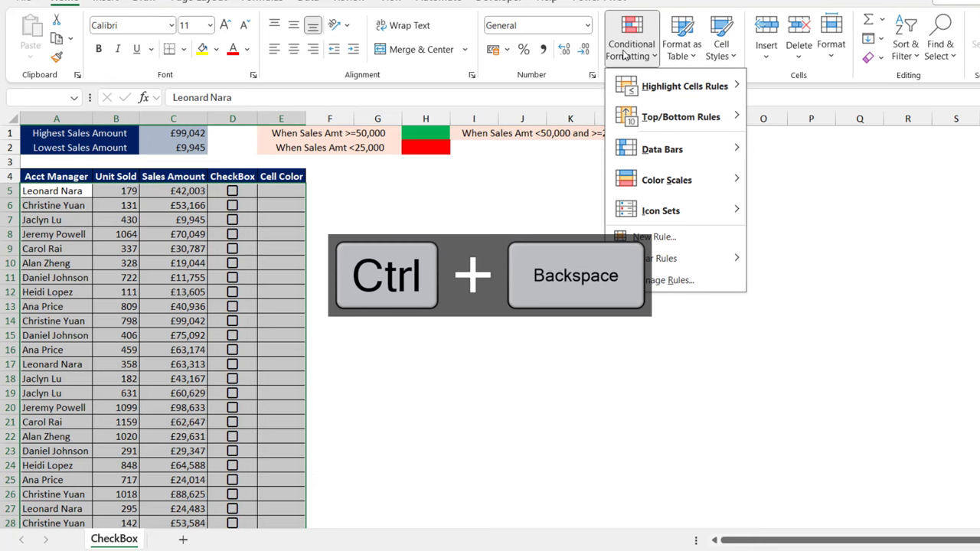
{"action": "left_click", "coordinate": [655, 242]}
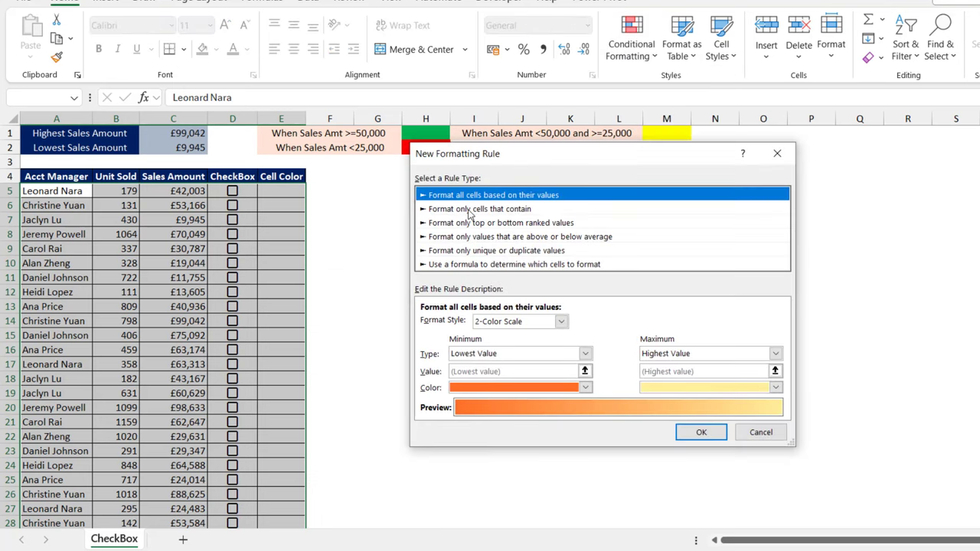
{"action": "left_click", "coordinate": [487, 265]}
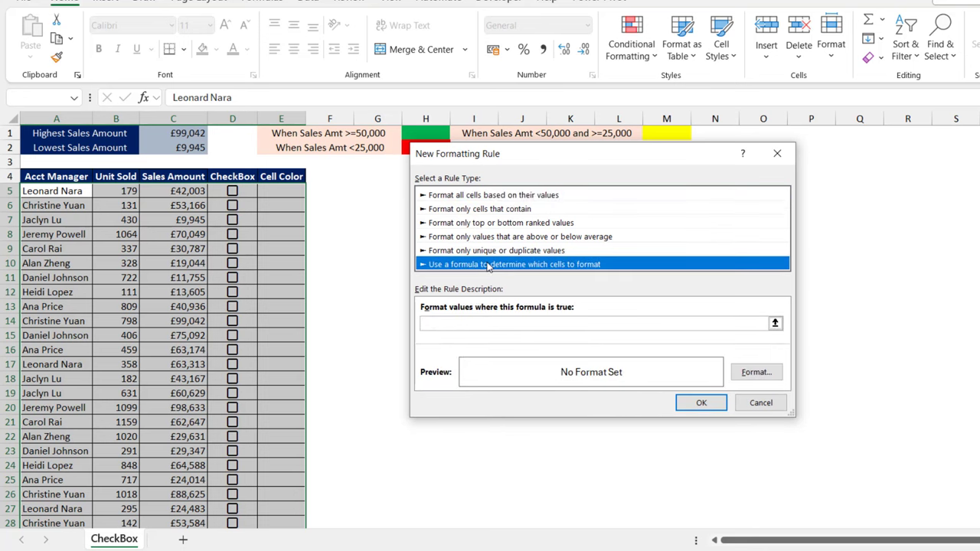
{"action": "left_click", "coordinate": [491, 326]}
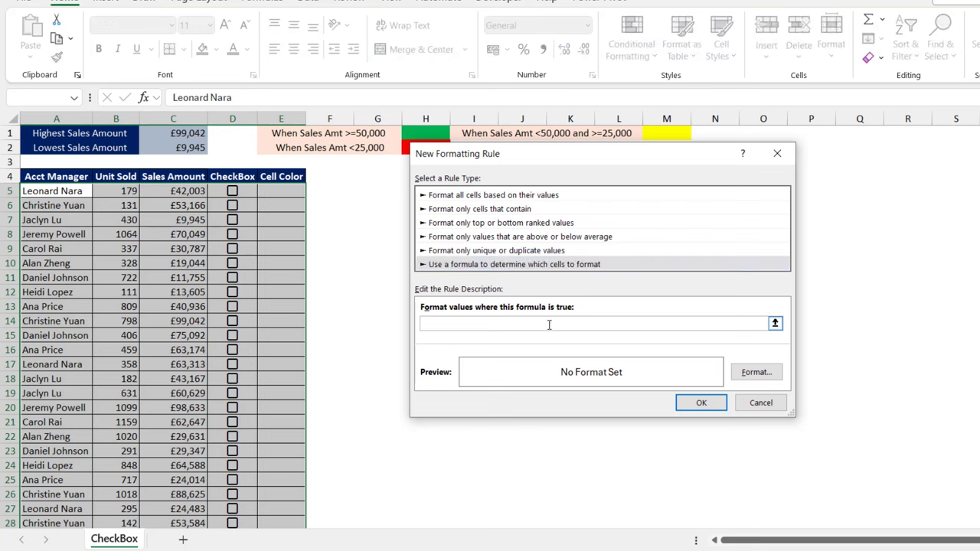
{"action": "left_click_drag", "start_coordinate": [581, 156], "coordinate": [515, 216]}
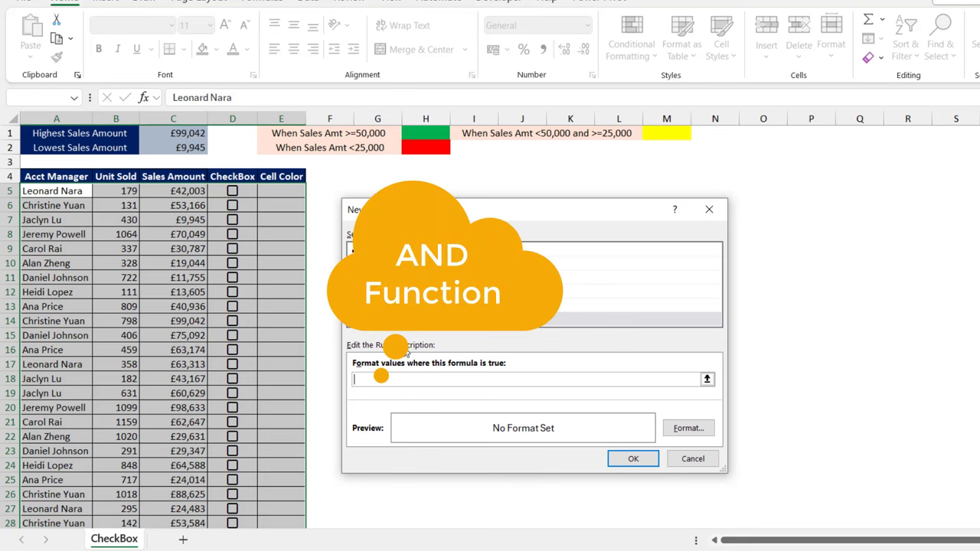
{"action": "type", "text": "=and"}
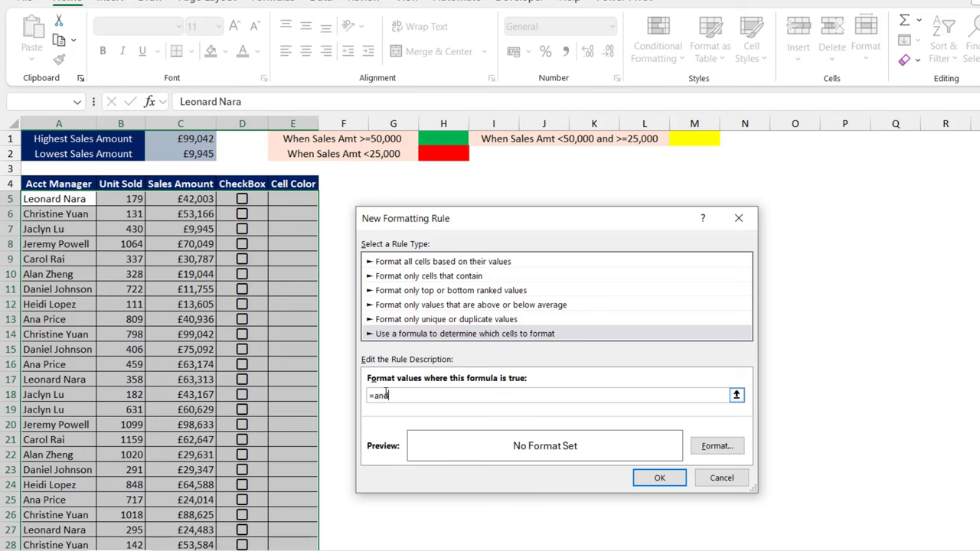
Complete the rule formula as =and($D5,$C5>=50000) using column-locked references
{"action": "type", "text": "("}
{"action": "left_click", "coordinate": [259, 199]}
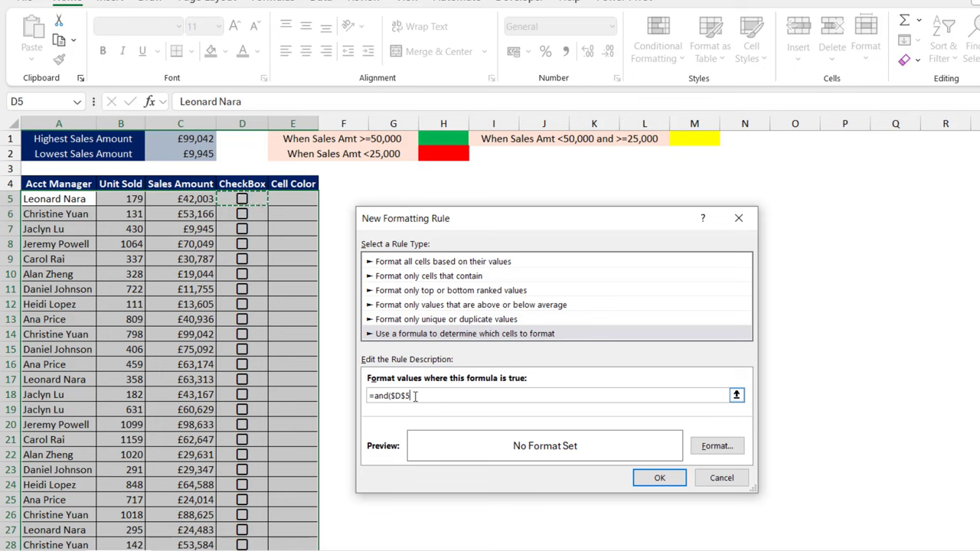
{"action": "key", "text": "F4"}
{"action": "key", "text": "F4"}
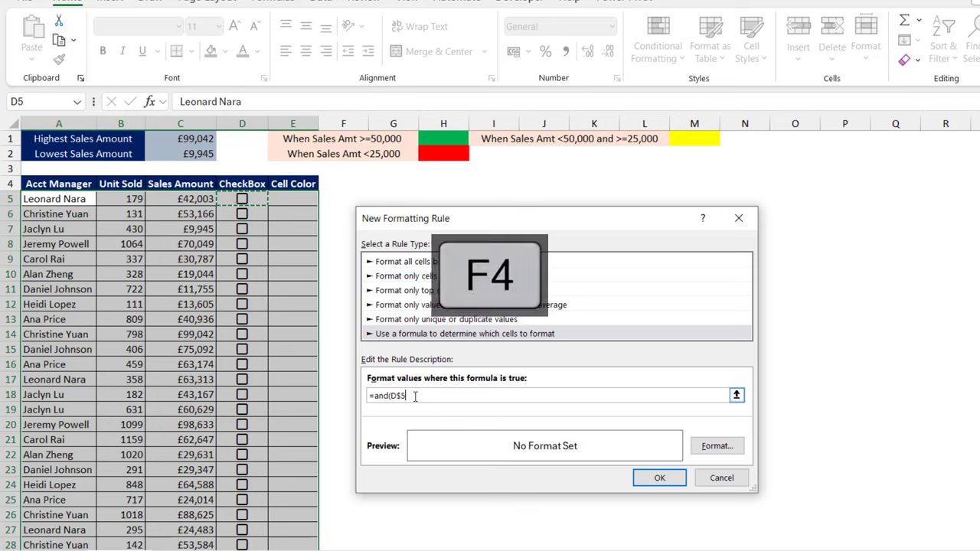
{"action": "type", "text": ","}
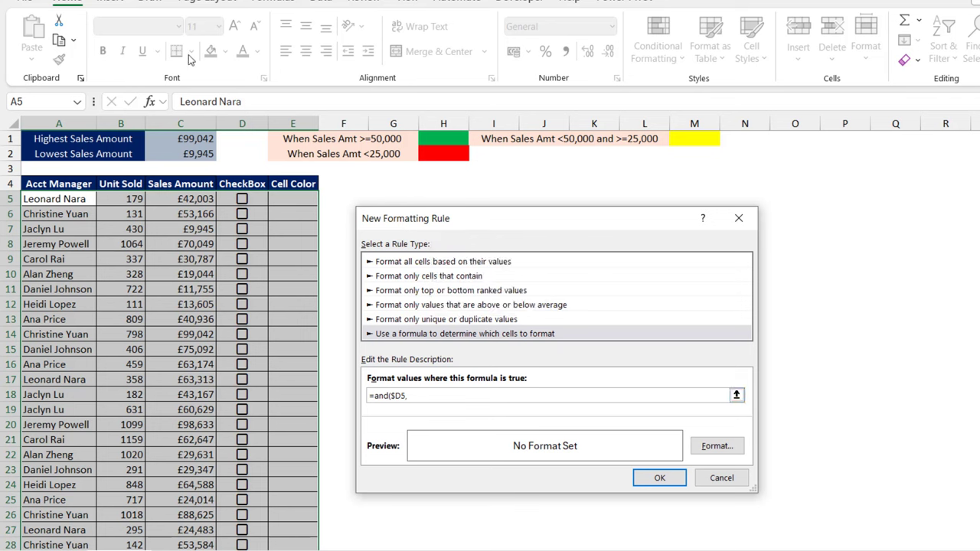
{"action": "left_click", "coordinate": [197, 198]}
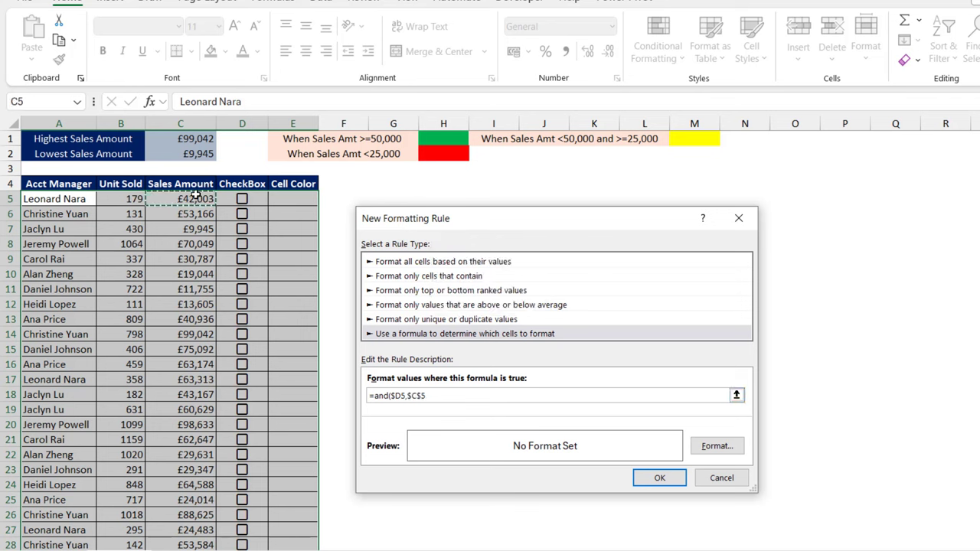
{"action": "key", "text": "F4"}
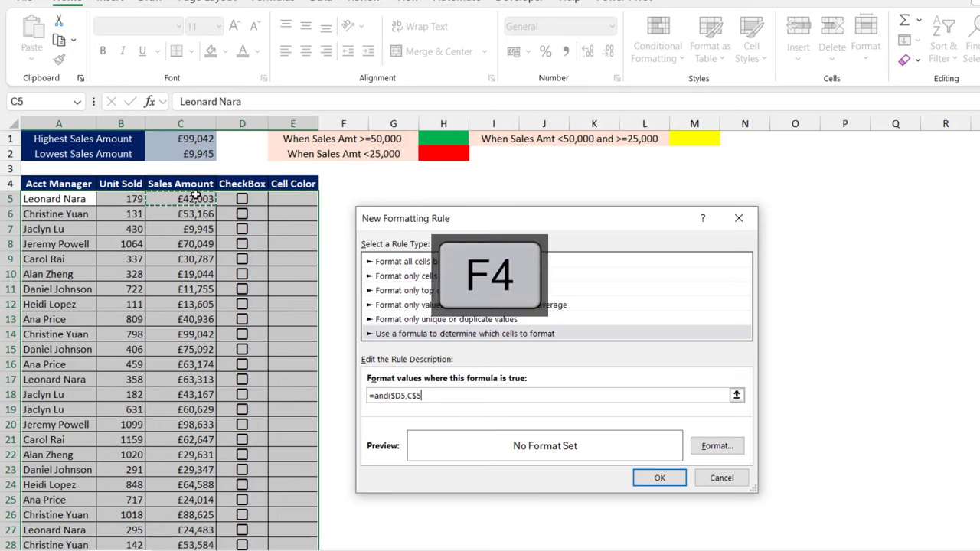
{"action": "key", "text": "F4"}
{"action": "type", "text": ">=50000"}
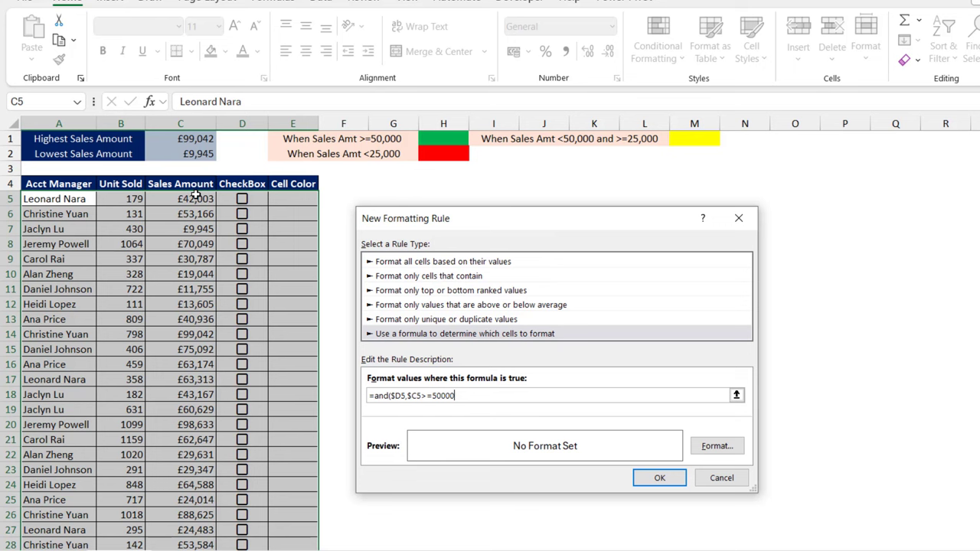
{"action": "type", "text": ")"}
Format the rule with a green fill and bold italic text, then save it
{"action": "left_click", "coordinate": [725, 448]}
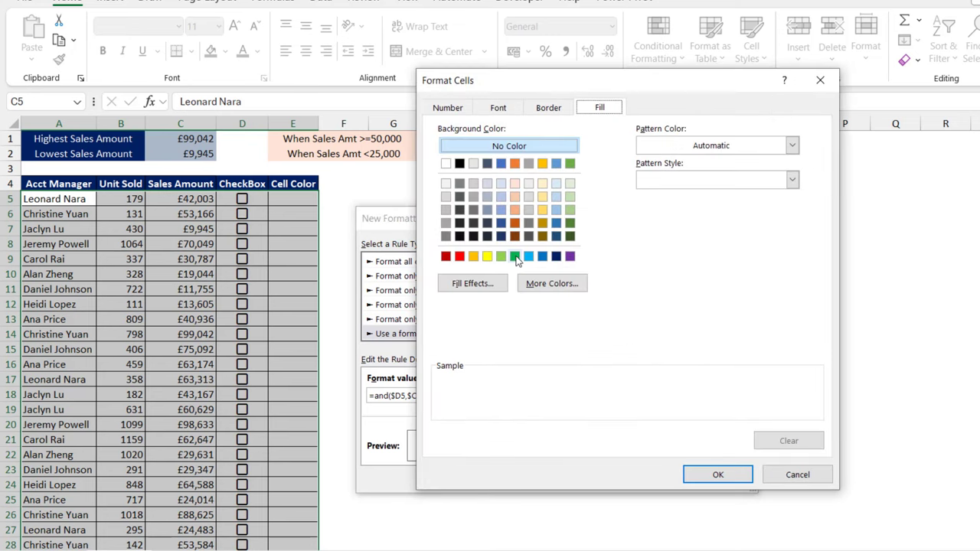
{"action": "left_click", "coordinate": [516, 257]}
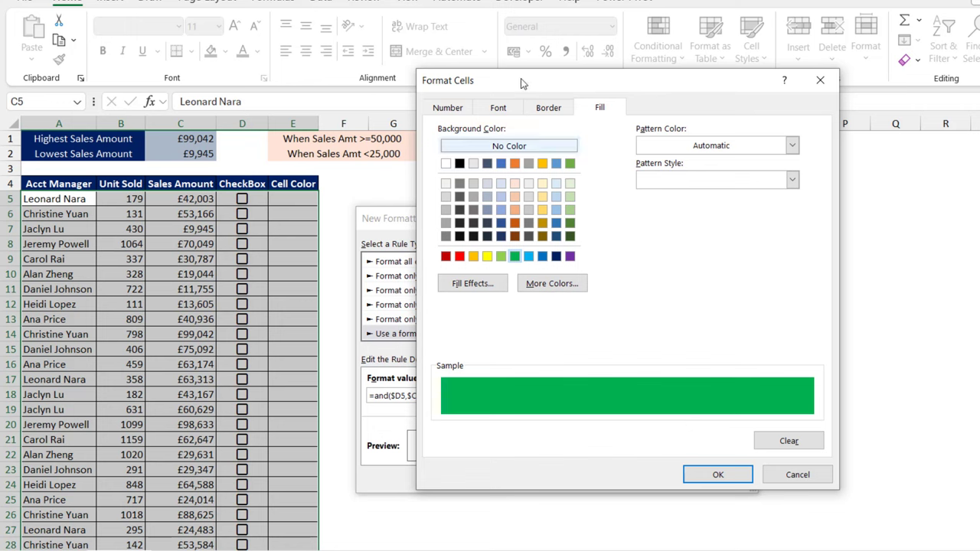
{"action": "left_click", "coordinate": [498, 108]}
{"action": "left_click", "coordinate": [632, 192]}
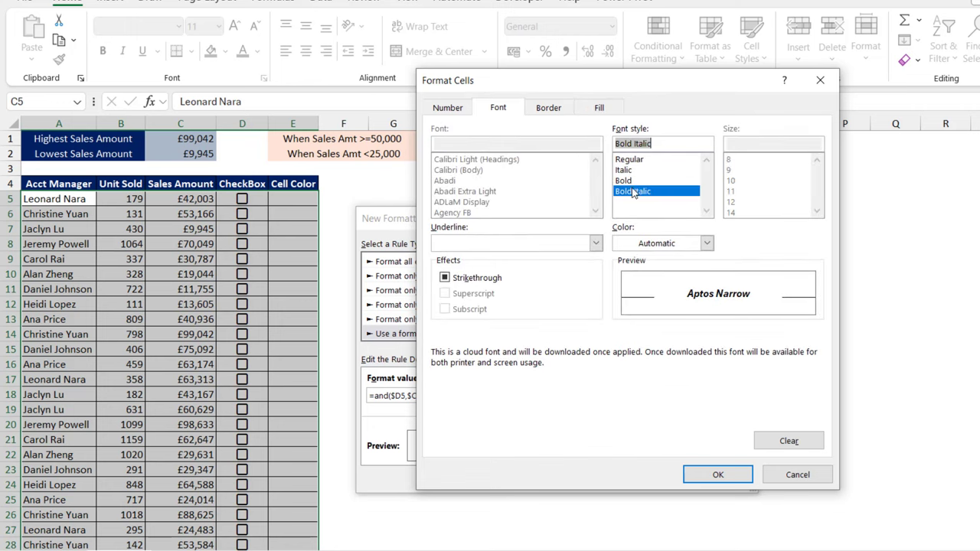
{"action": "left_click", "coordinate": [737, 478]}
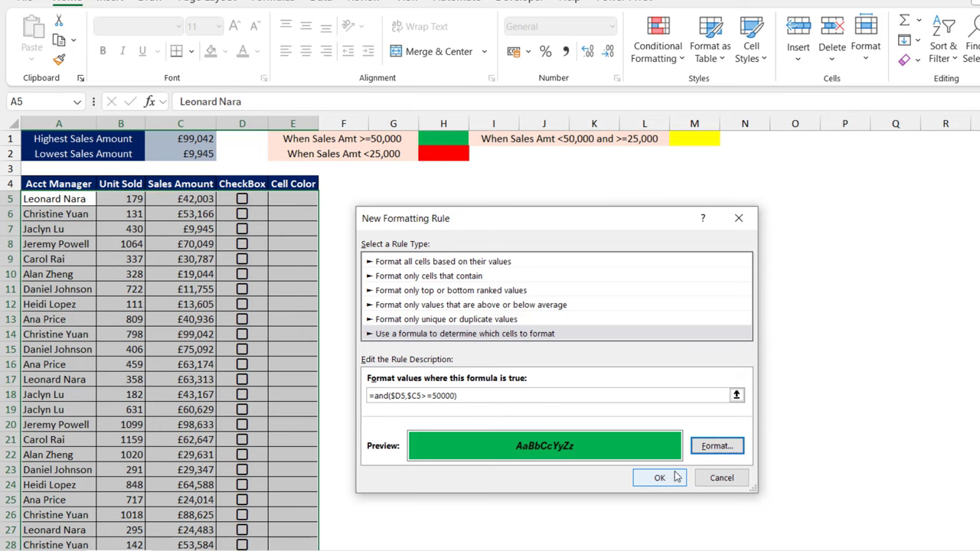
{"action": "left_click", "coordinate": [657, 478]}
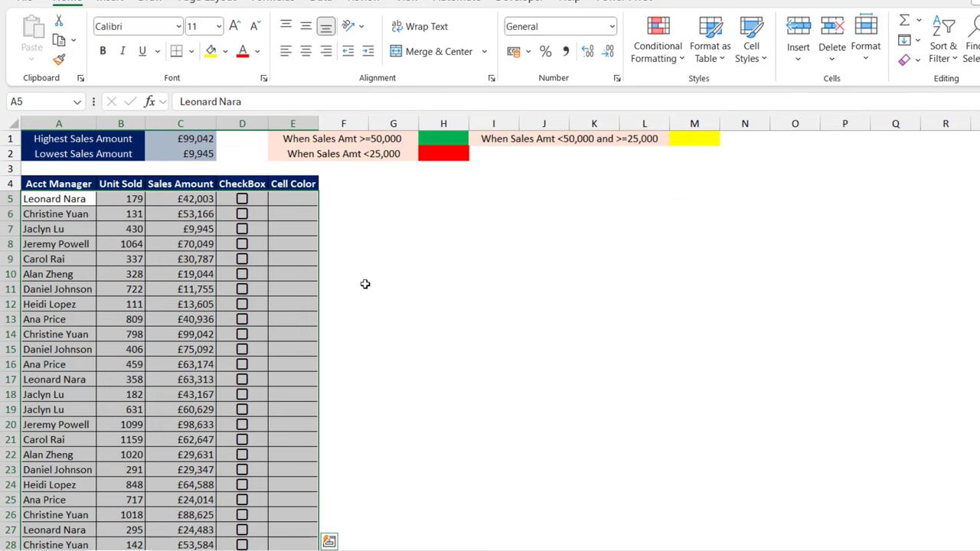
{"action": "left_click", "coordinate": [299, 251]}
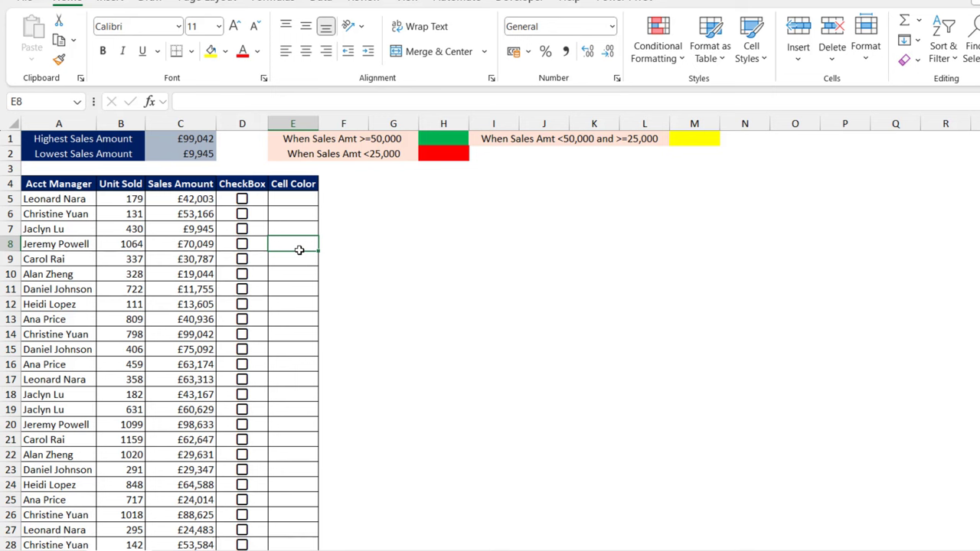
{"action": "left_click", "coordinate": [182, 214]}
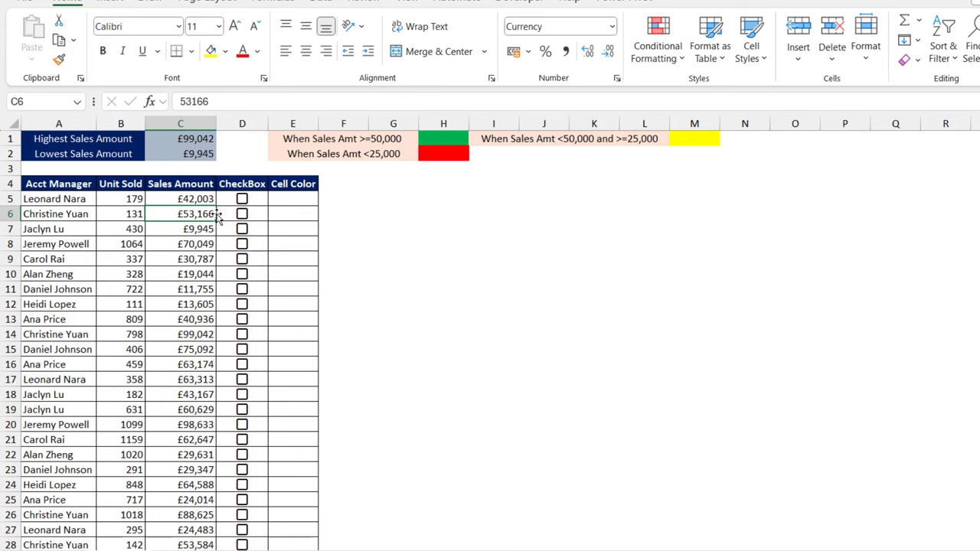
{"action": "left_click", "coordinate": [242, 215]}
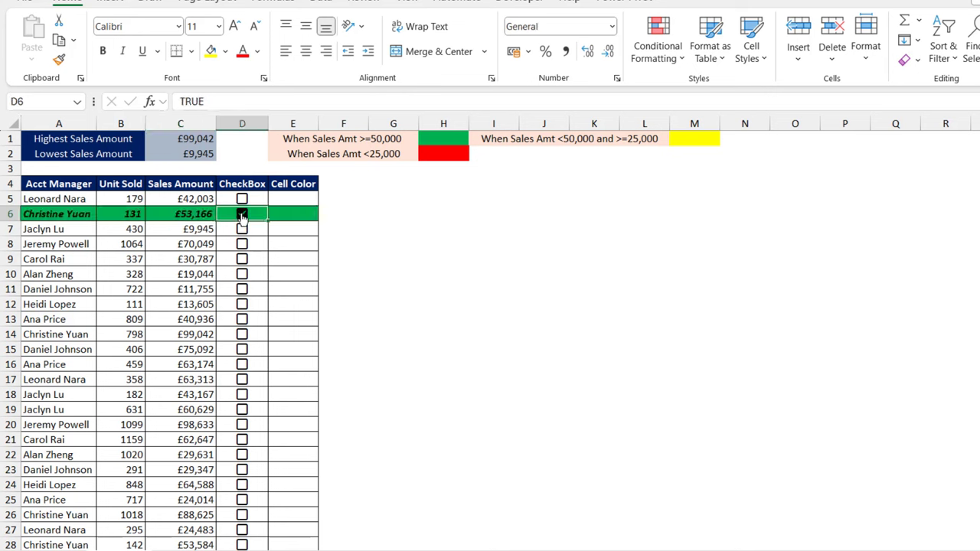
{"action": "left_click", "coordinate": [242, 215]}
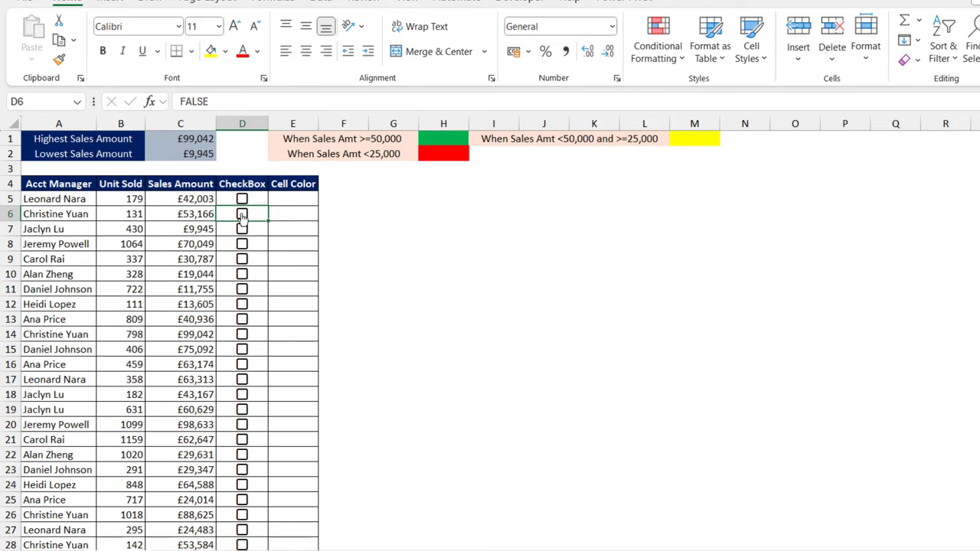
{"action": "left_click", "coordinate": [51, 199]}
{"action": "key", "text": "ctrl+shift+Right"}
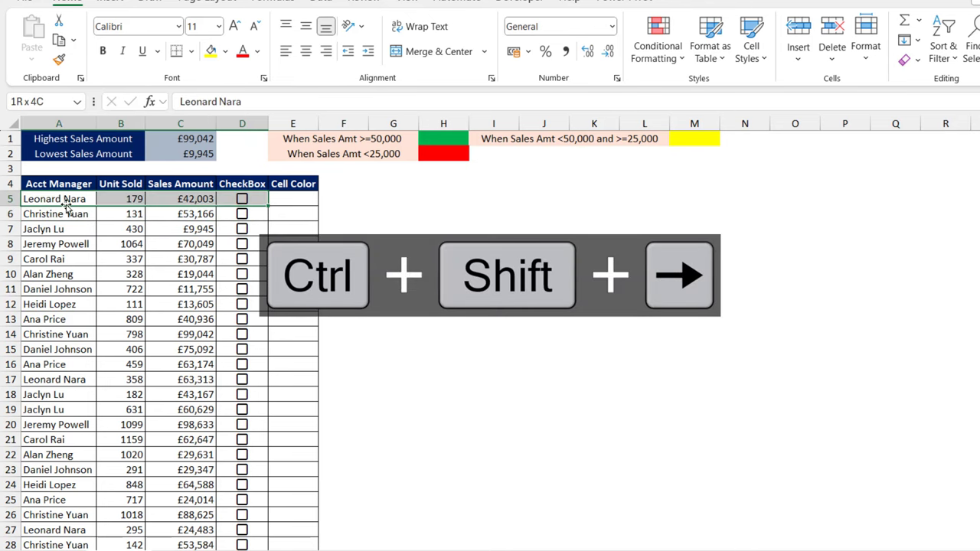
Select A5:E49 and start a new formula-based conditional formatting rule
{"action": "key", "text": "shift+Right"}
{"action": "key", "text": "ctrl+shift+Down"}
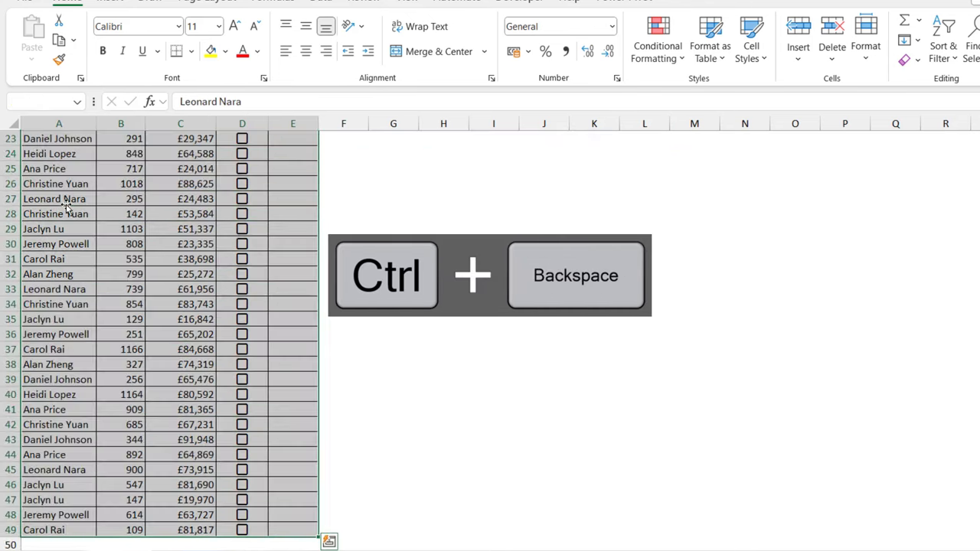
{"action": "key", "text": "ctrl+BackSpace"}
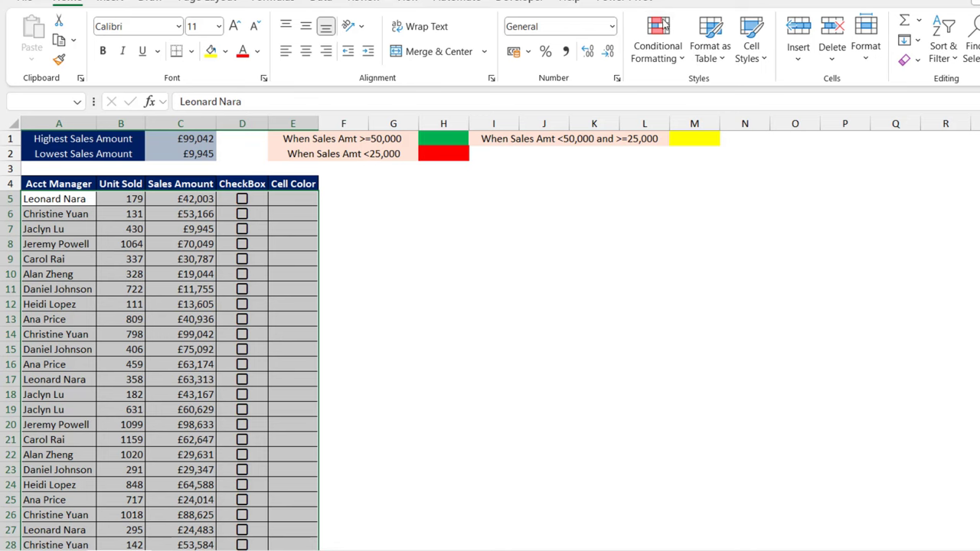
{"action": "left_click", "coordinate": [658, 48]}
{"action": "left_click", "coordinate": [681, 246]}
{"action": "left_click", "coordinate": [421, 320]}
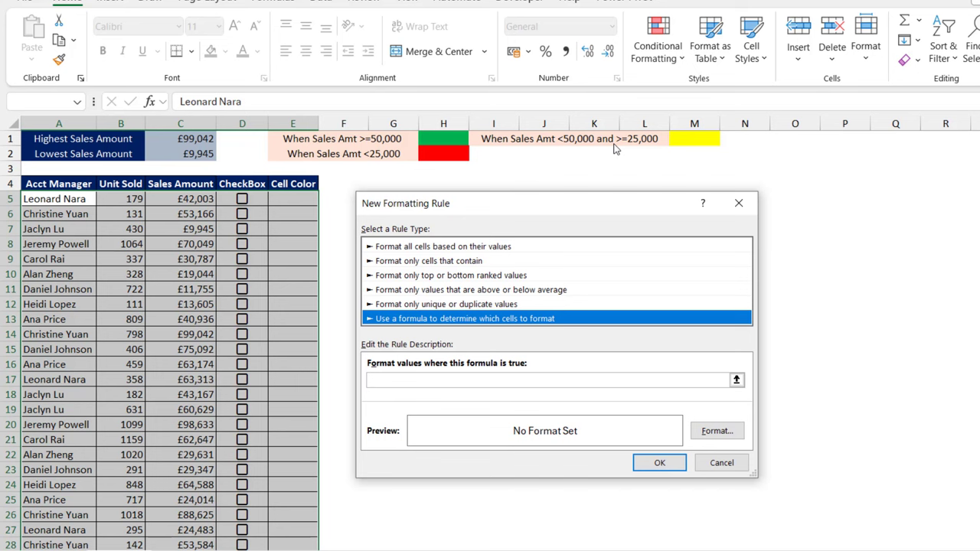
{"action": "left_click", "coordinate": [463, 382]}
Enter the formula =and($D5,$C5<50000,$C5>=25000) with column-locked references
{"action": "type", "text": "=and"}
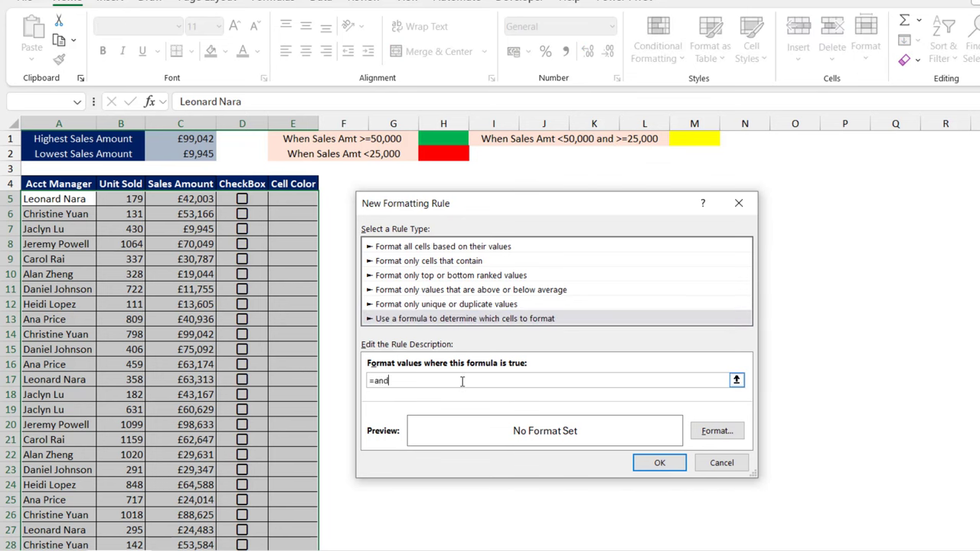
{"action": "type", "text": "("}
{"action": "left_click", "coordinate": [261, 198]}
{"action": "key", "text": "F4"}
{"action": "key", "text": "F4"}
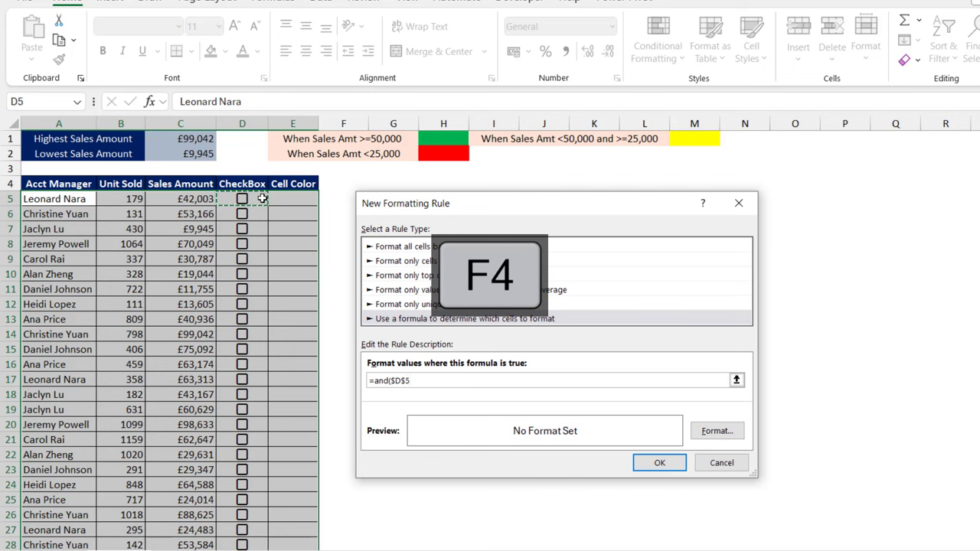
{"action": "type", "text": ","}
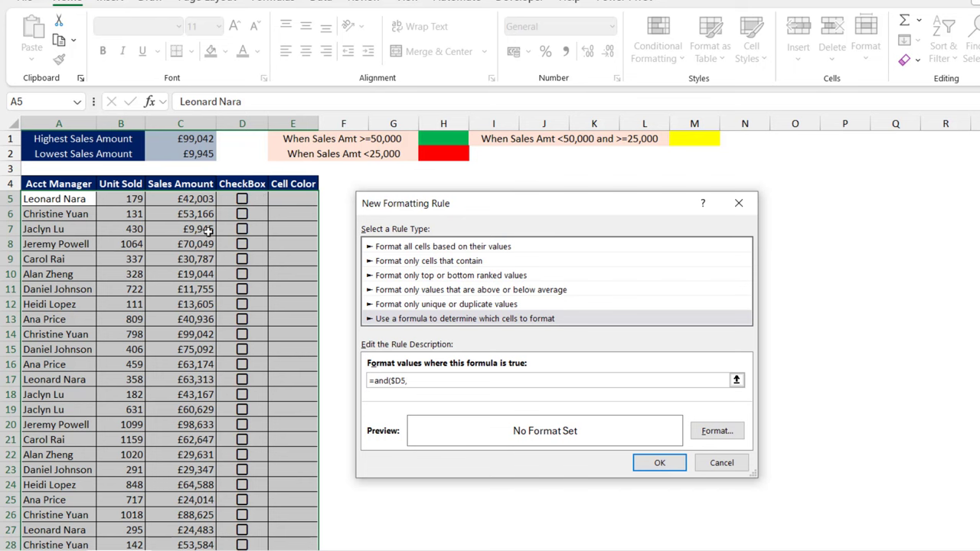
{"action": "left_click", "coordinate": [184, 199]}
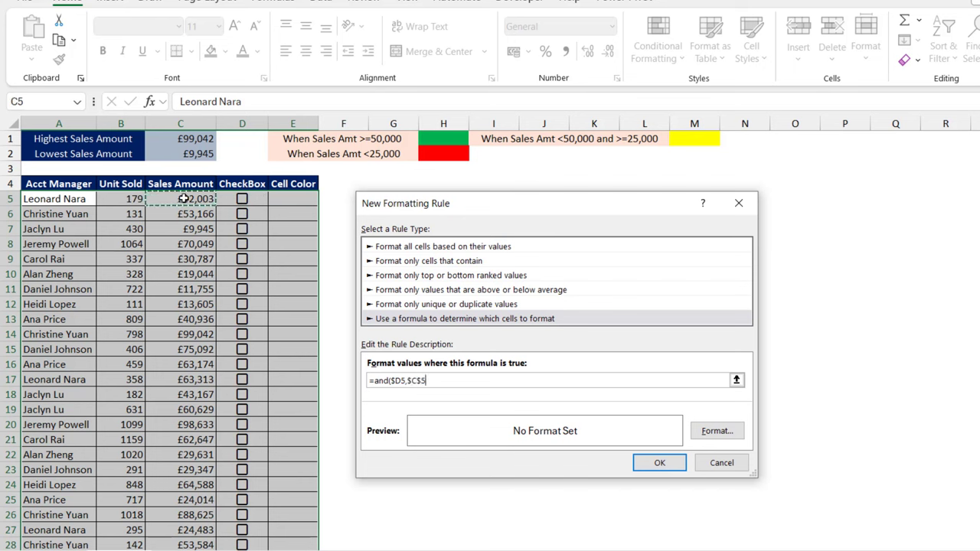
{"action": "key", "text": "F4"}
{"action": "key", "text": "F4"}
{"action": "key", "text": "F4"}
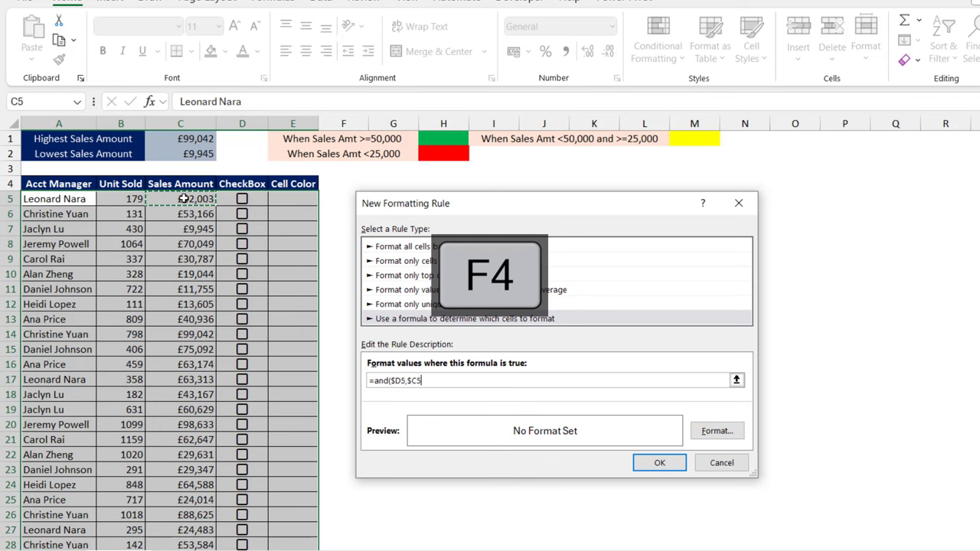
{"action": "type", "text": "<50000,"}
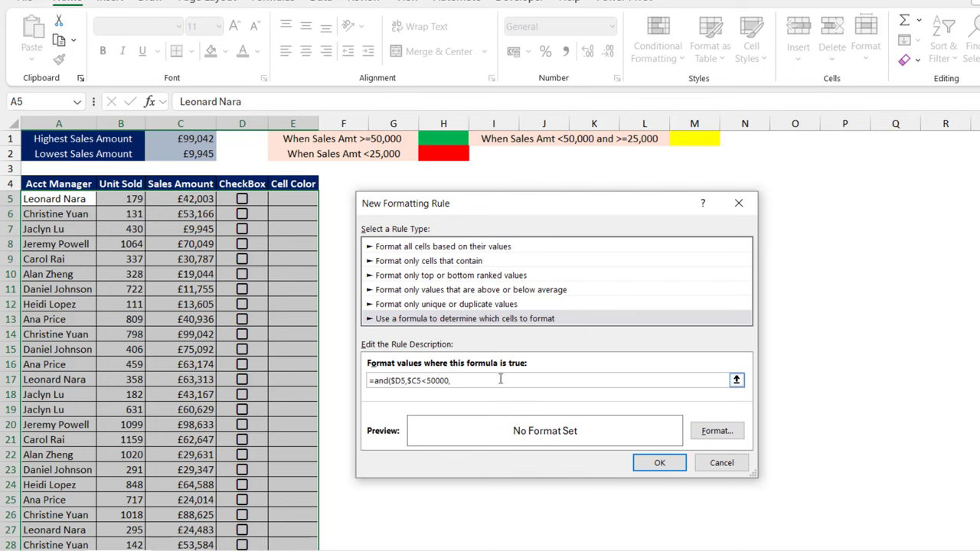
{"action": "left_click", "coordinate": [187, 199]}
{"action": "key", "text": "F4"}
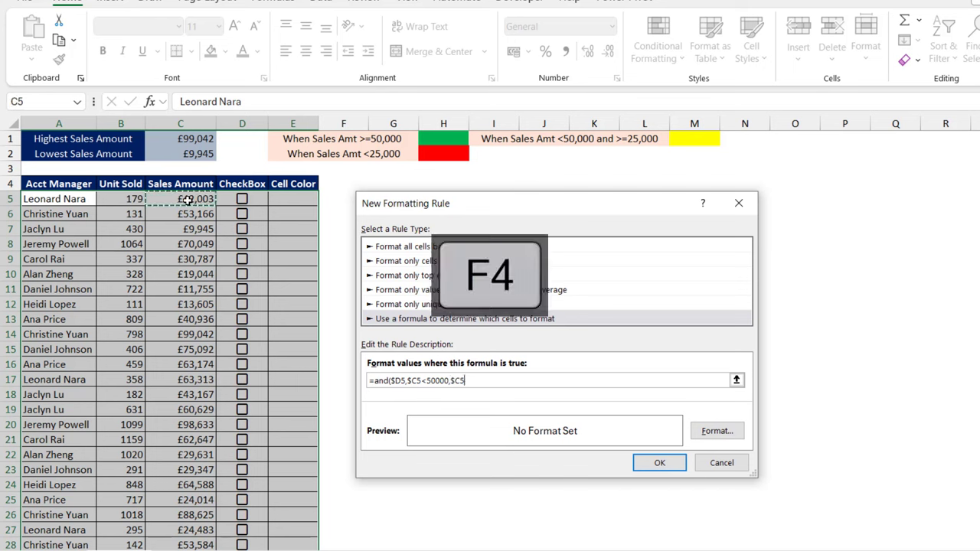
{"action": "key", "text": "F4"}
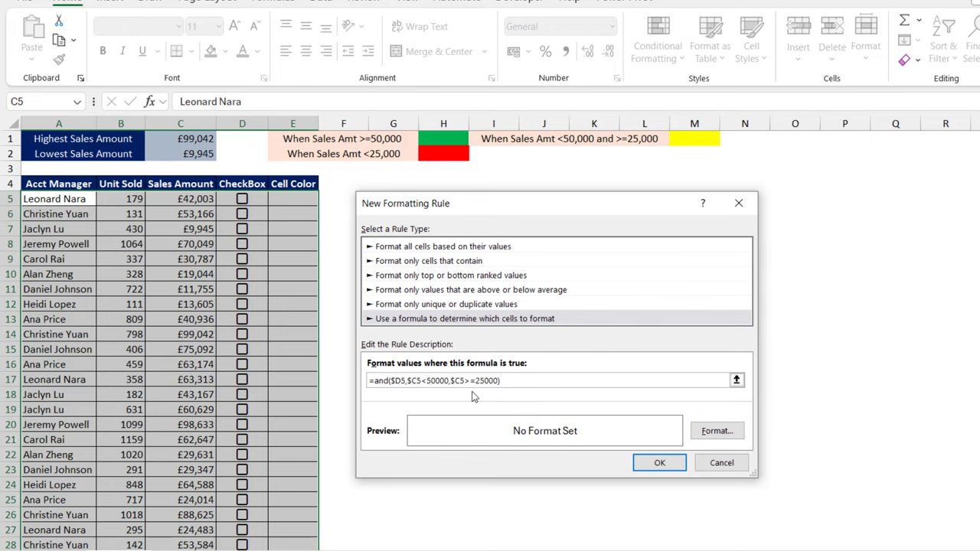
Give the rule bold italic text and a yellow fill, then save it
{"action": "left_click", "coordinate": [724, 435]}
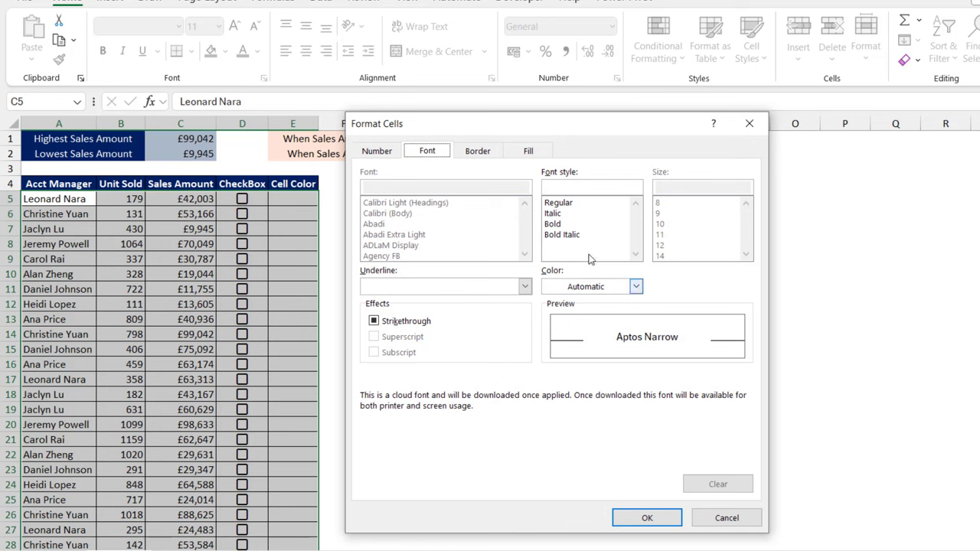
{"action": "left_click", "coordinate": [563, 235]}
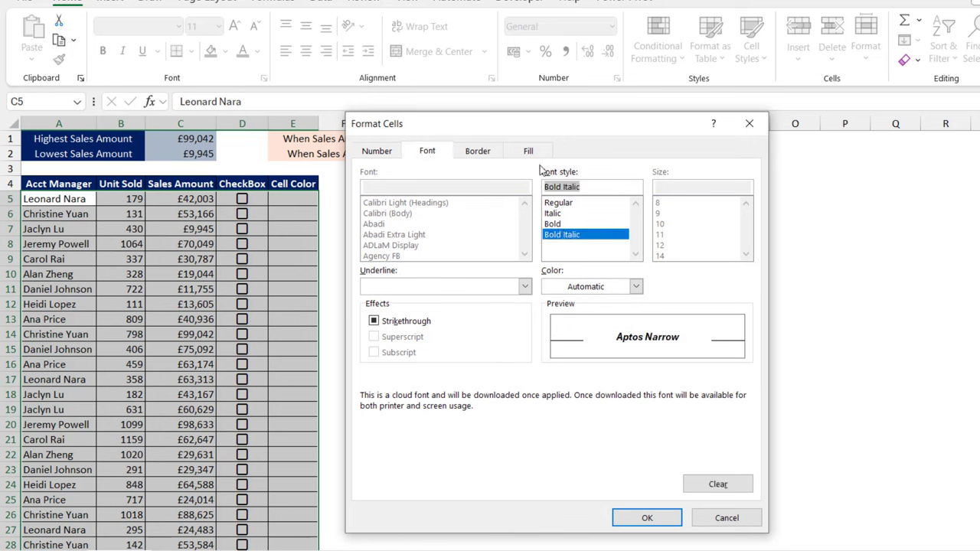
{"action": "left_click", "coordinate": [535, 155]}
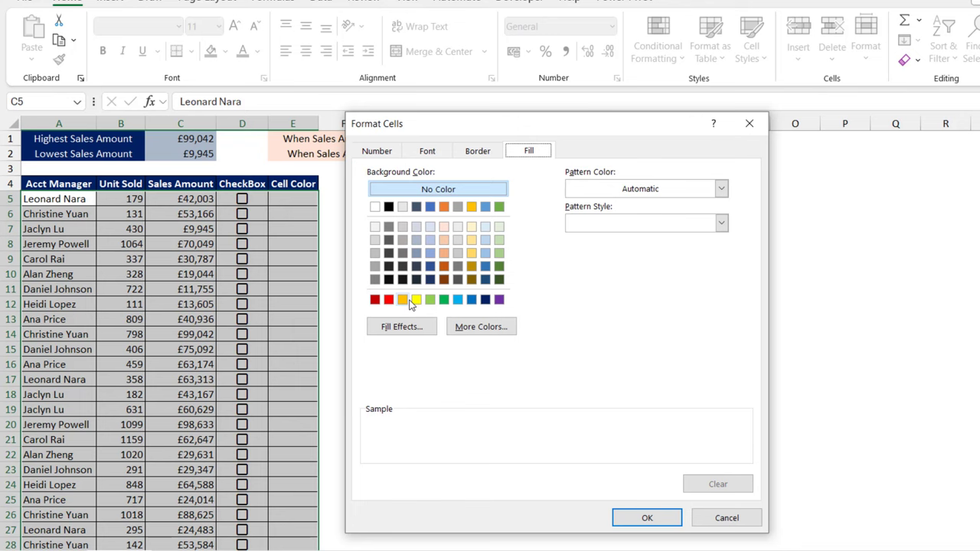
{"action": "left_click", "coordinate": [416, 301]}
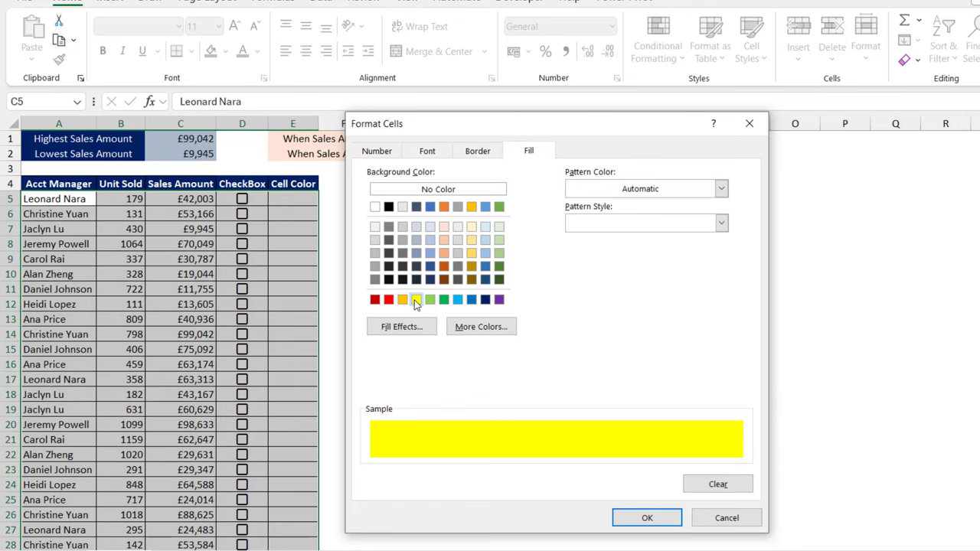
{"action": "left_click", "coordinate": [631, 520]}
{"action": "left_click", "coordinate": [662, 462]}
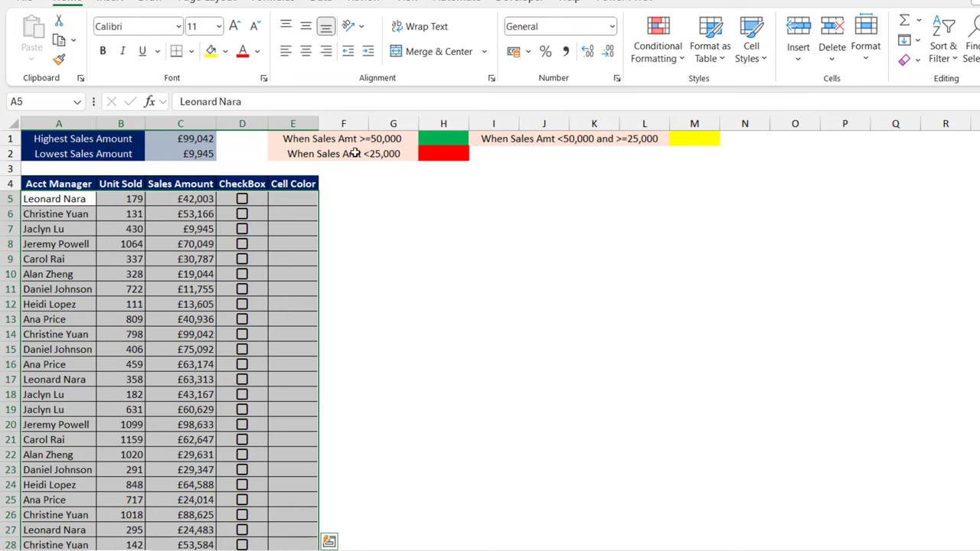
Create a third formula-based rule reading =and($D5,$C5<25000) with column-locked references
{"action": "left_click", "coordinate": [658, 42]}
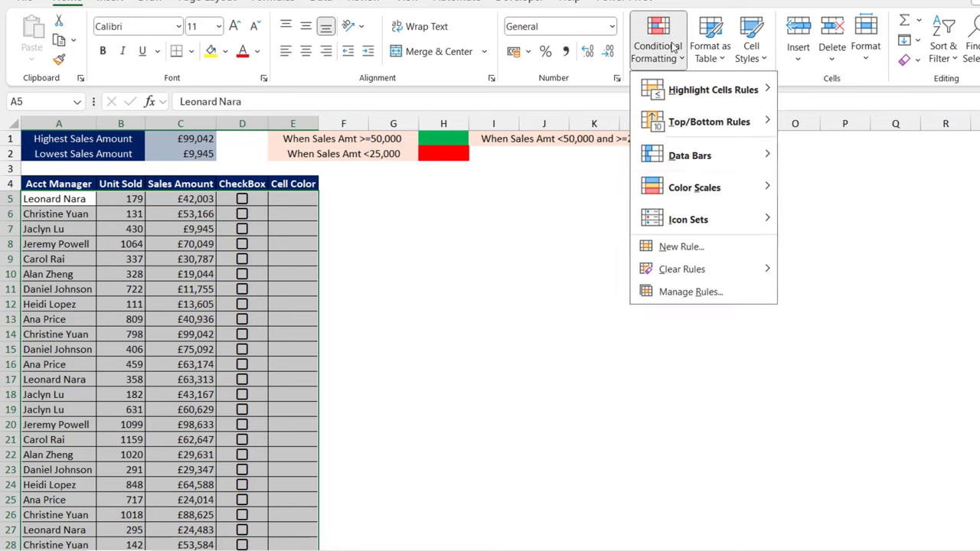
{"action": "left_click", "coordinate": [682, 248]}
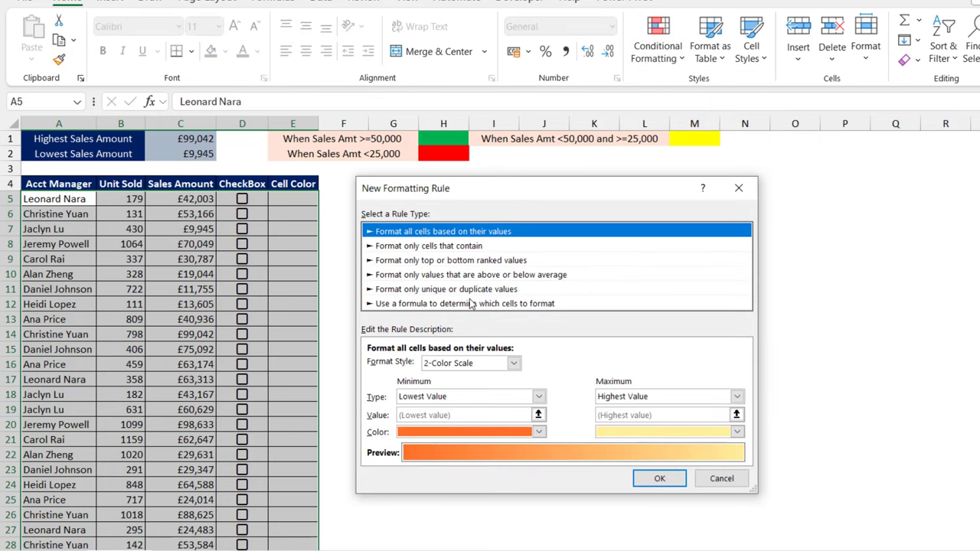
{"action": "left_click", "coordinate": [472, 305]}
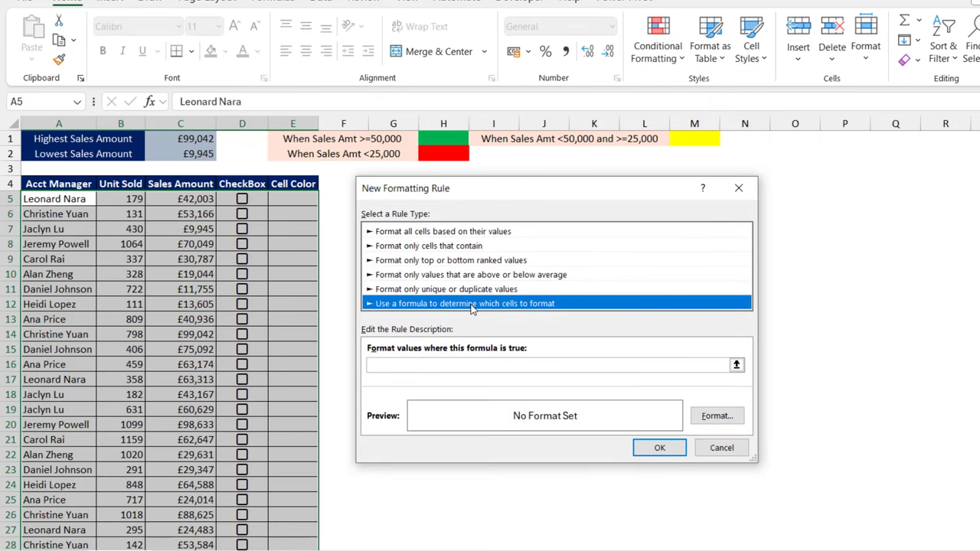
{"action": "left_click", "coordinate": [458, 366]}
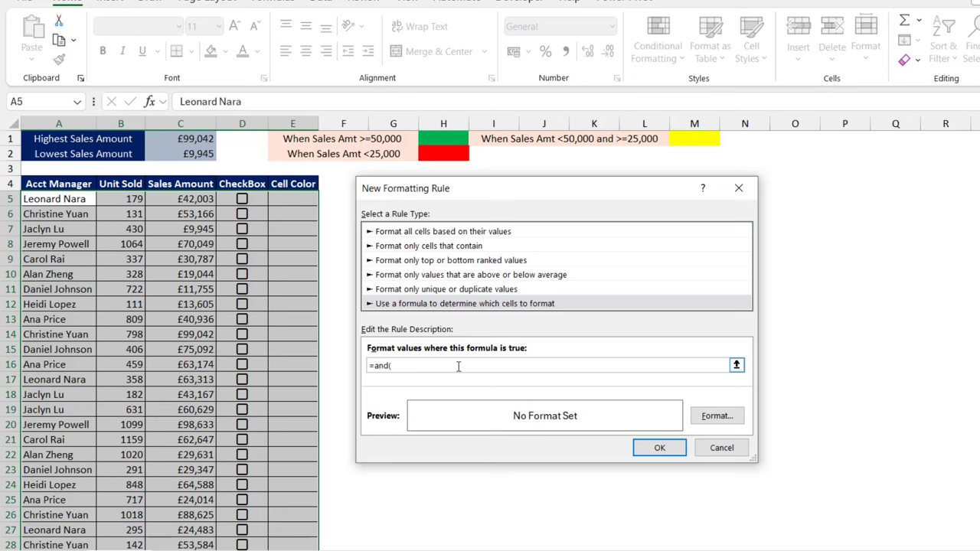
{"action": "left_click", "coordinate": [255, 197]}
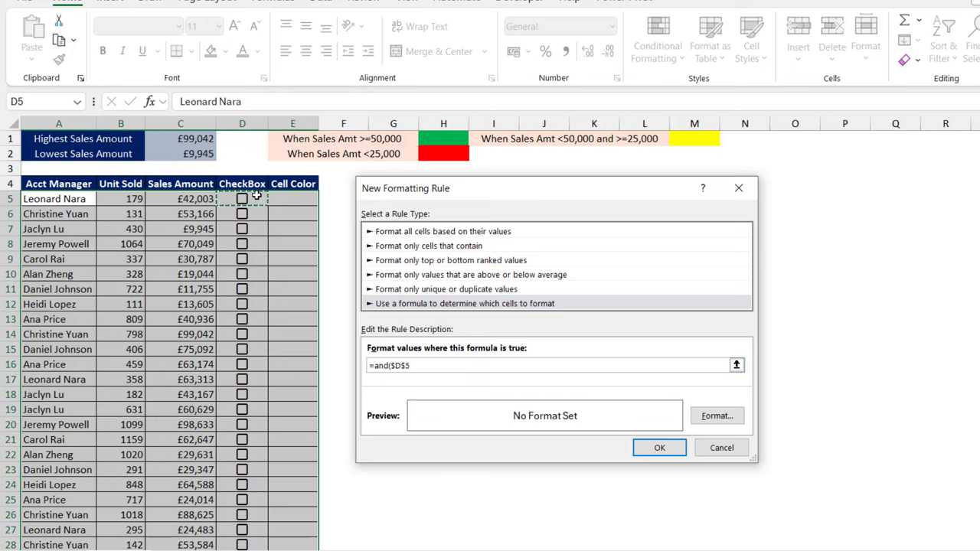
{"action": "key", "text": "F4"}
{"action": "key", "text": "F4"}
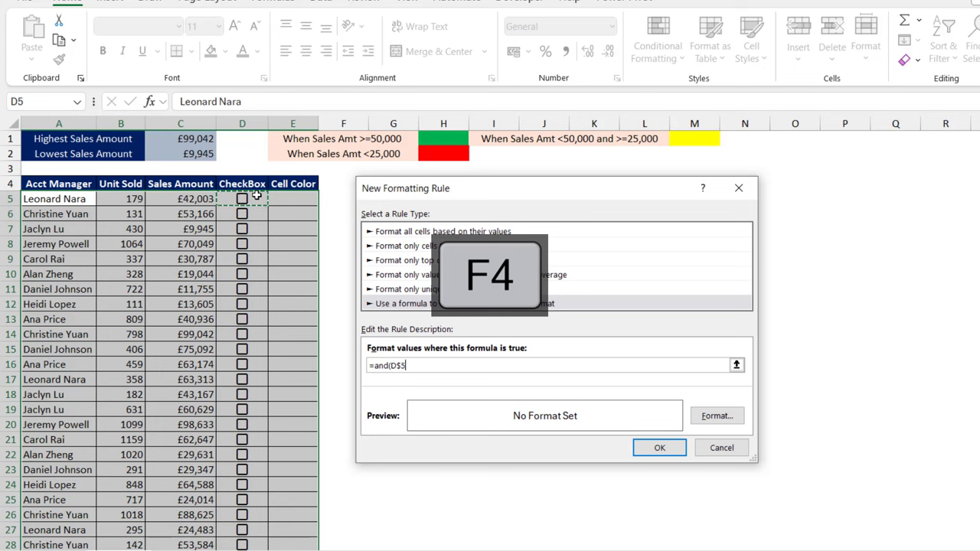
{"action": "type", "text": ","}
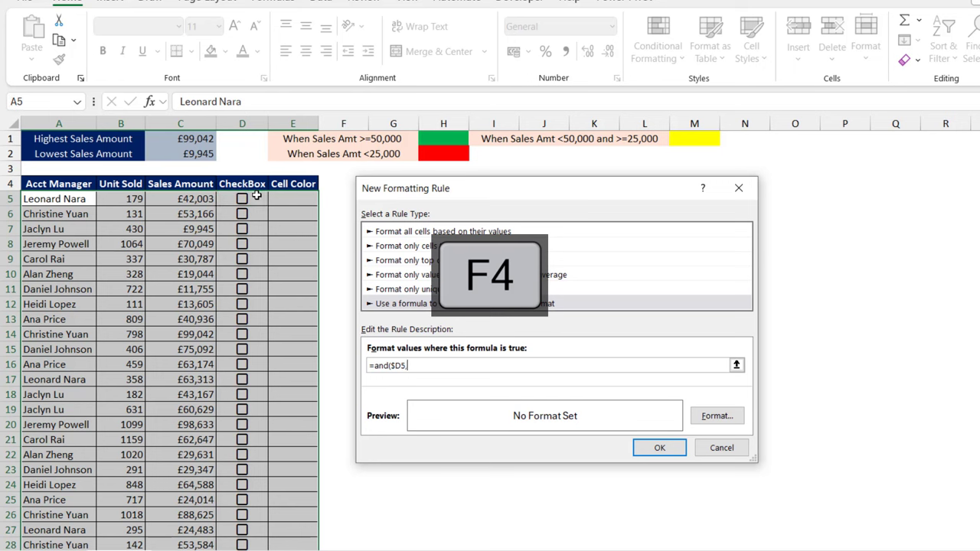
{"action": "left_click", "coordinate": [187, 198]}
{"action": "key", "text": "F4"}
{"action": "key", "text": "F4"}
{"action": "key", "text": "F4"}
{"action": "type", "text": "<25000"}
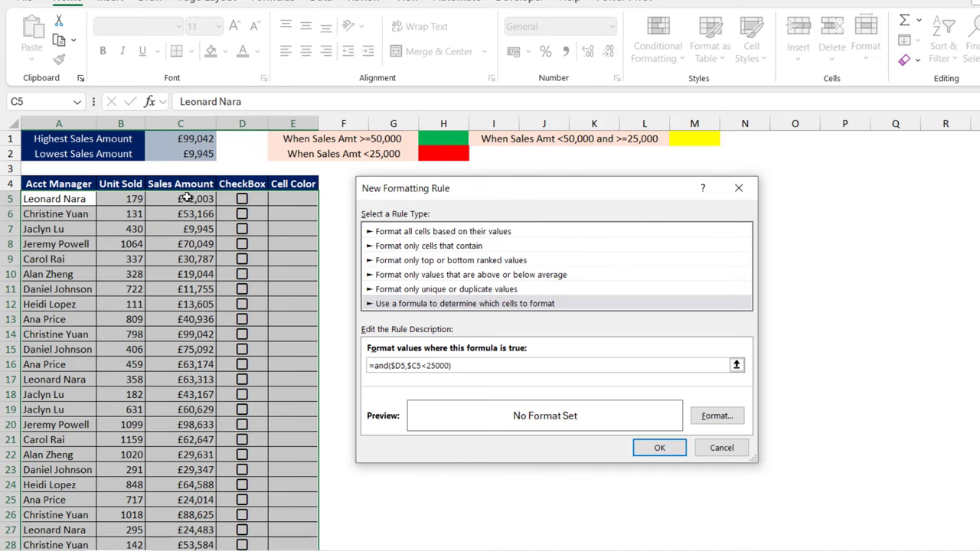
Give the under-25,000 rule a red fill and bold italic text, then save it
{"action": "left_click", "coordinate": [715, 416]}
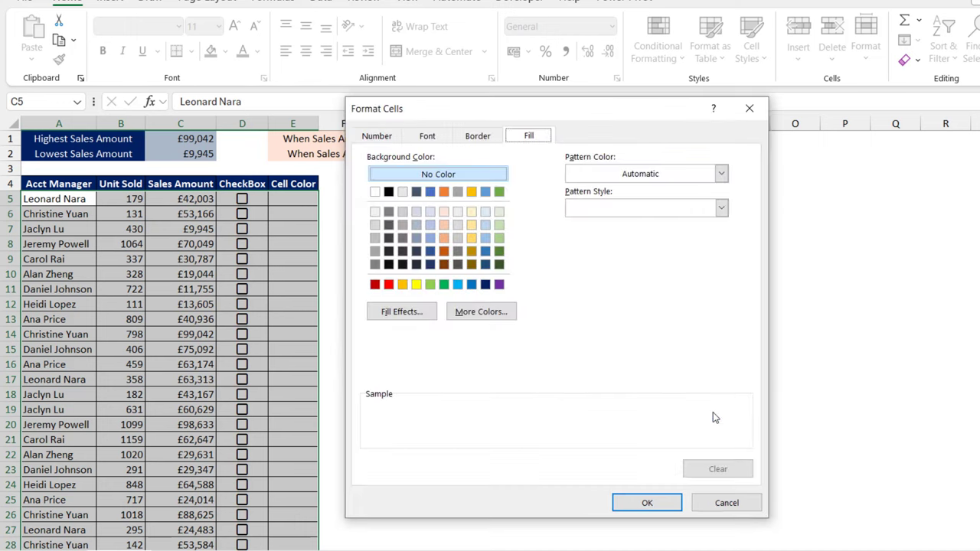
{"action": "left_click", "coordinate": [388, 284]}
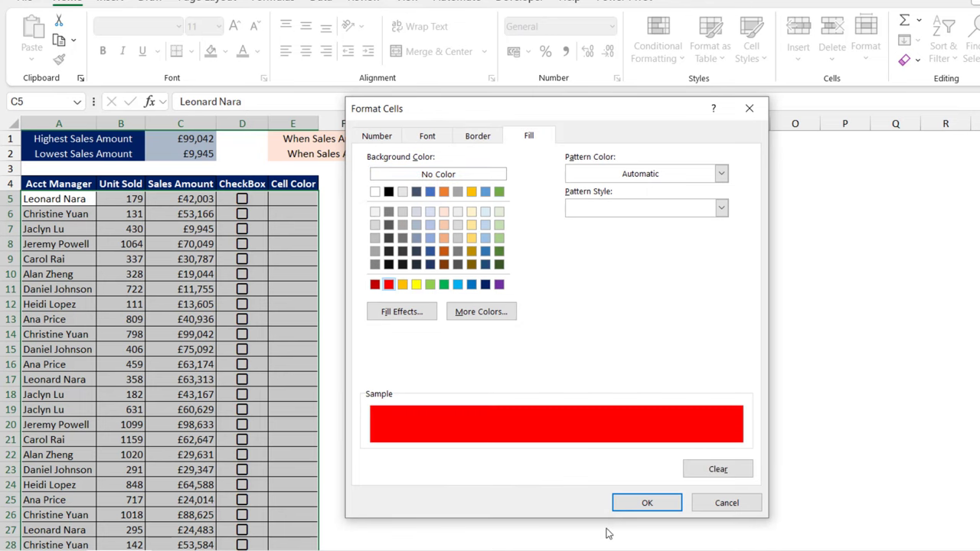
{"action": "left_click", "coordinate": [647, 503]}
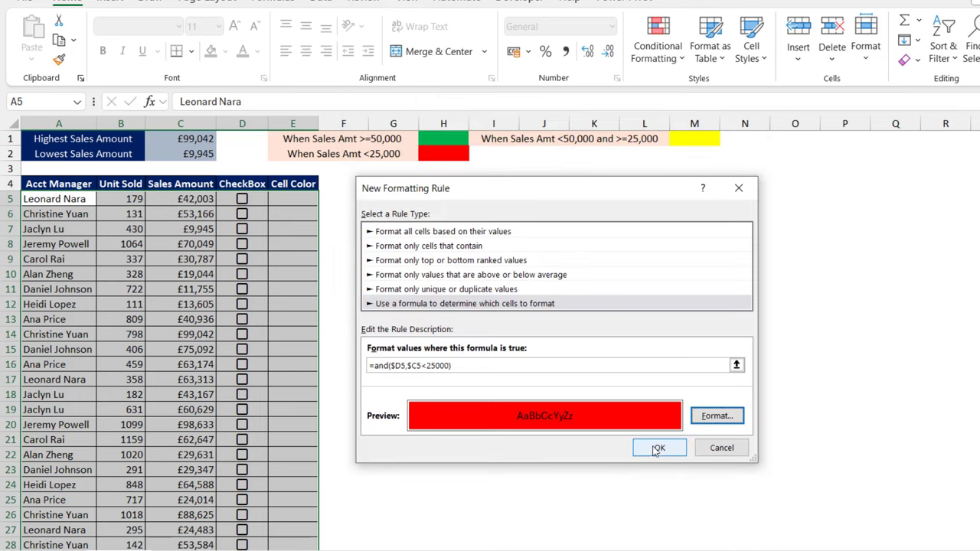
{"action": "left_click", "coordinate": [719, 416]}
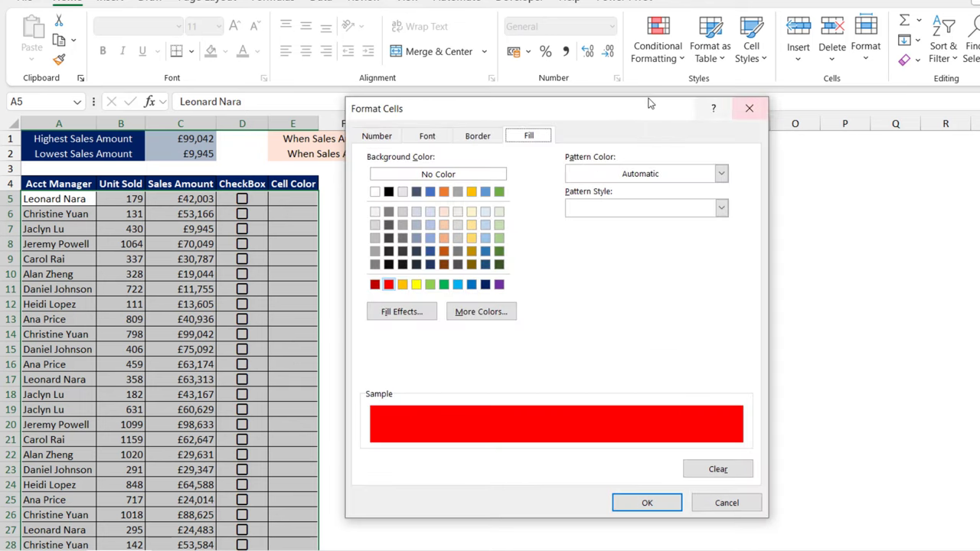
{"action": "left_click", "coordinate": [428, 137]}
{"action": "left_click", "coordinate": [574, 220]}
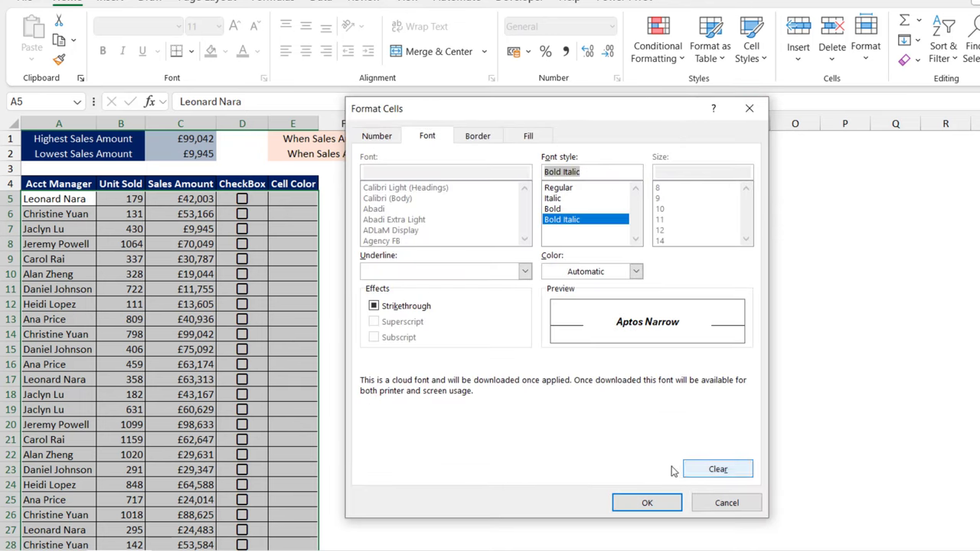
{"action": "left_click", "coordinate": [648, 503]}
{"action": "left_click", "coordinate": [659, 449]}
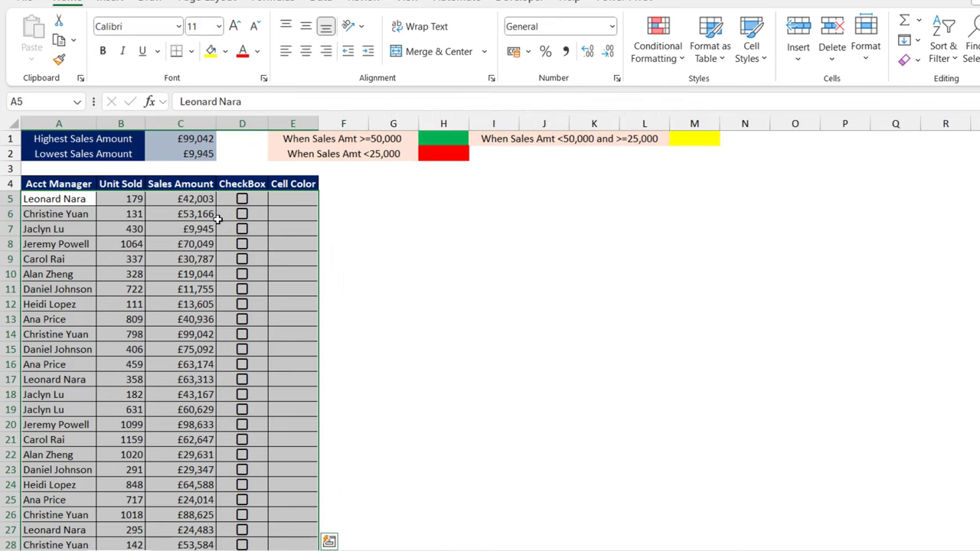
Tick the checkboxes in rows 5, 6, 7, 18, 19 and 25 to test the colour rules
{"action": "left_click", "coordinate": [185, 198]}
{"action": "left_click", "coordinate": [242, 199]}
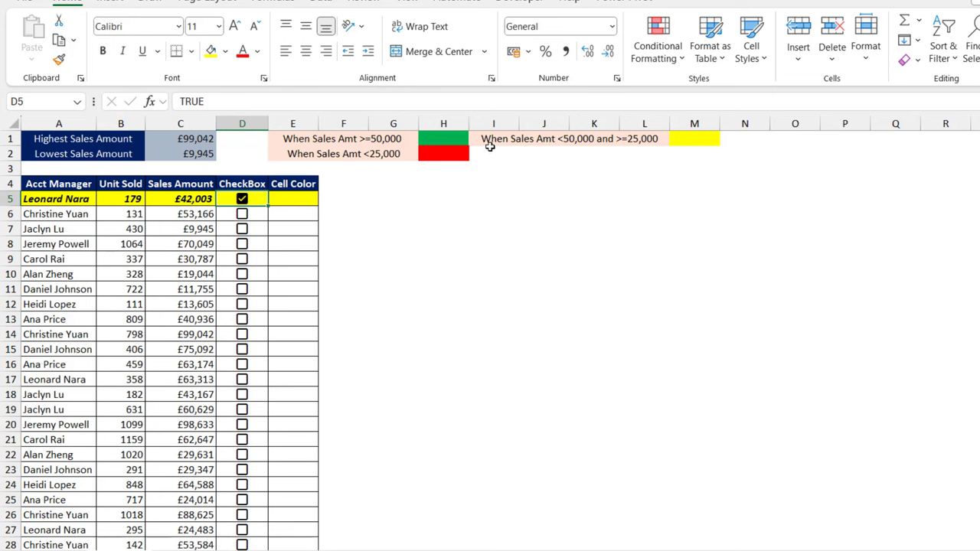
{"action": "left_click", "coordinate": [518, 139]}
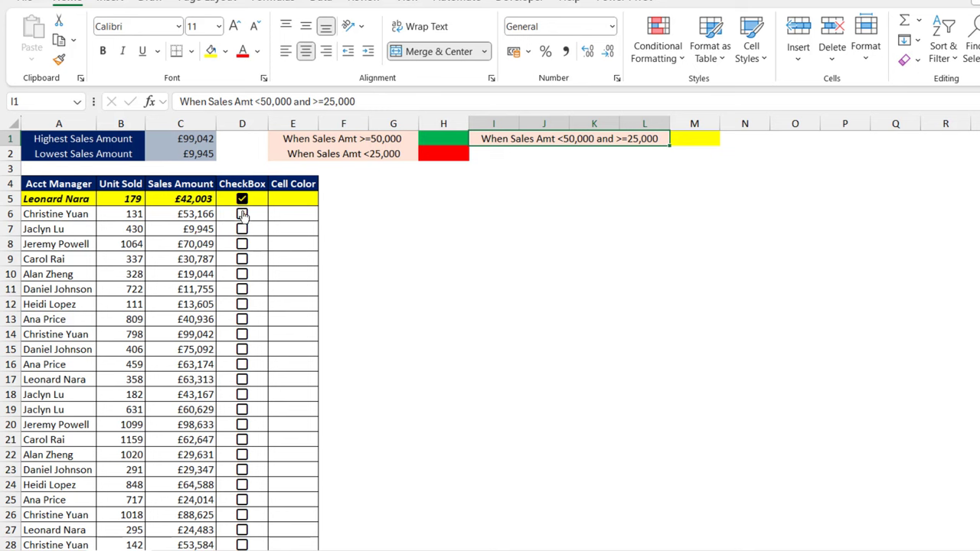
{"action": "left_click", "coordinate": [242, 214]}
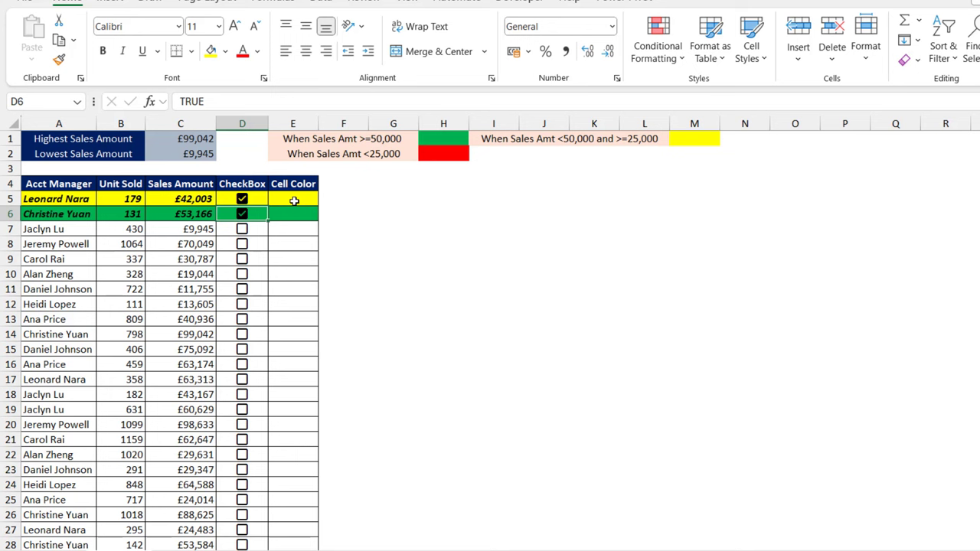
{"action": "left_click", "coordinate": [242, 235]}
{"action": "left_click", "coordinate": [242, 229]}
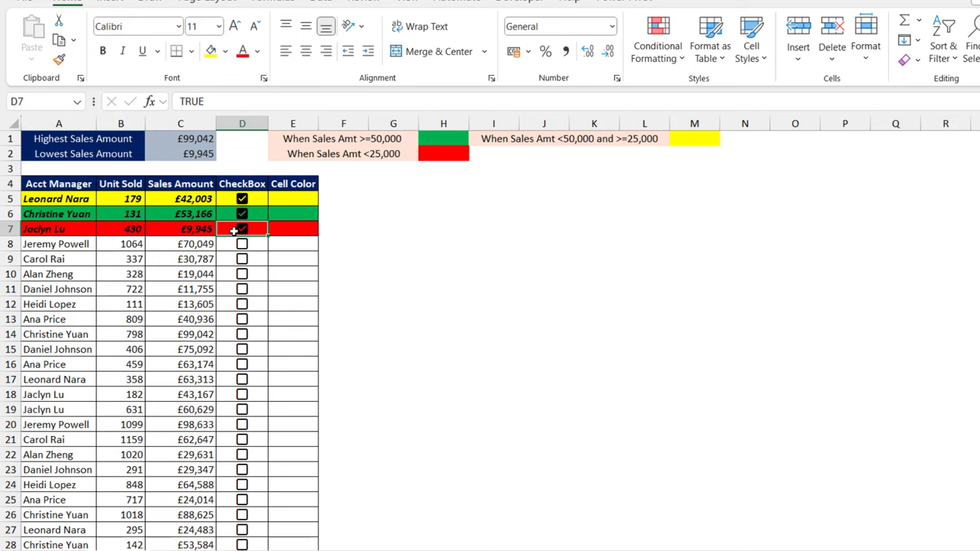
{"action": "left_click", "coordinate": [243, 232]}
{"action": "left_click", "coordinate": [242, 230]}
{"action": "left_click", "coordinate": [241, 411]}
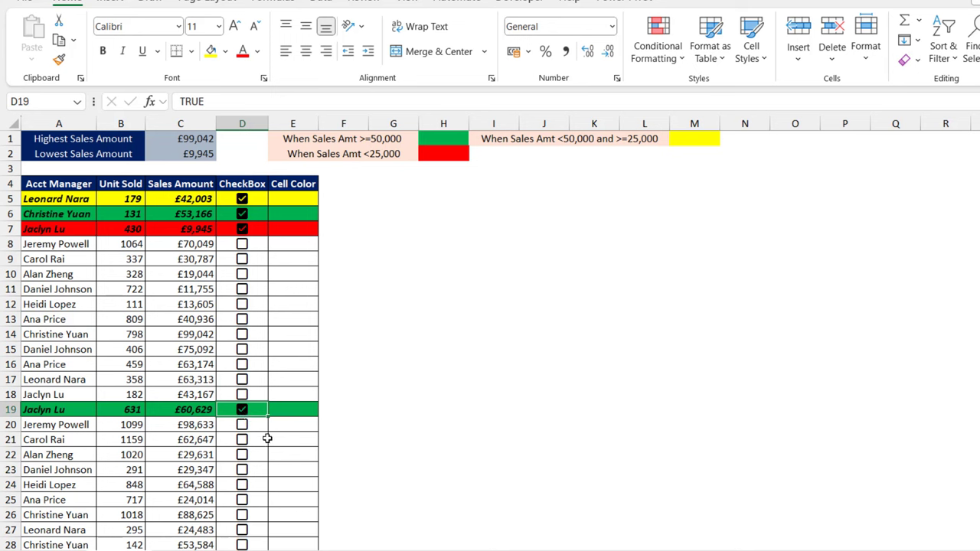
{"action": "left_click", "coordinate": [243, 395]}
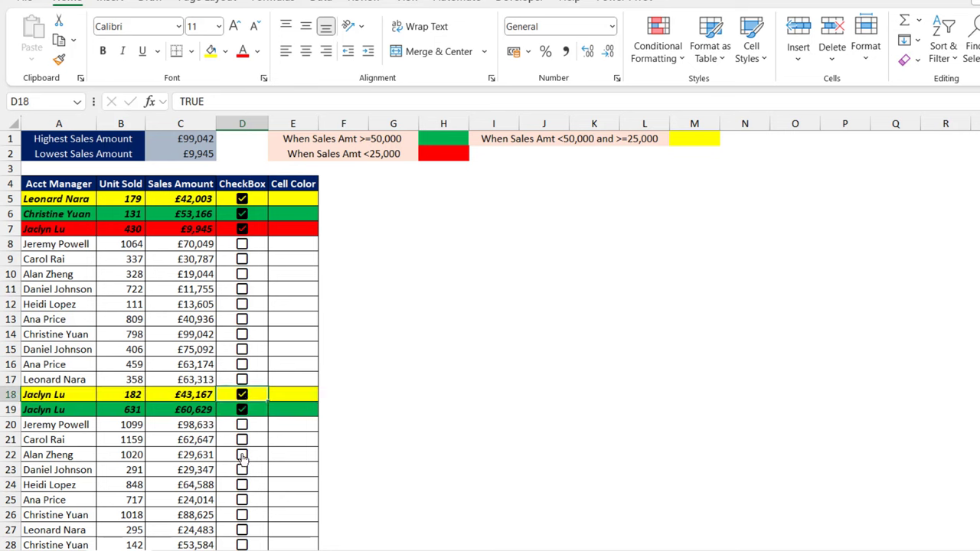
{"action": "left_click", "coordinate": [242, 500]}
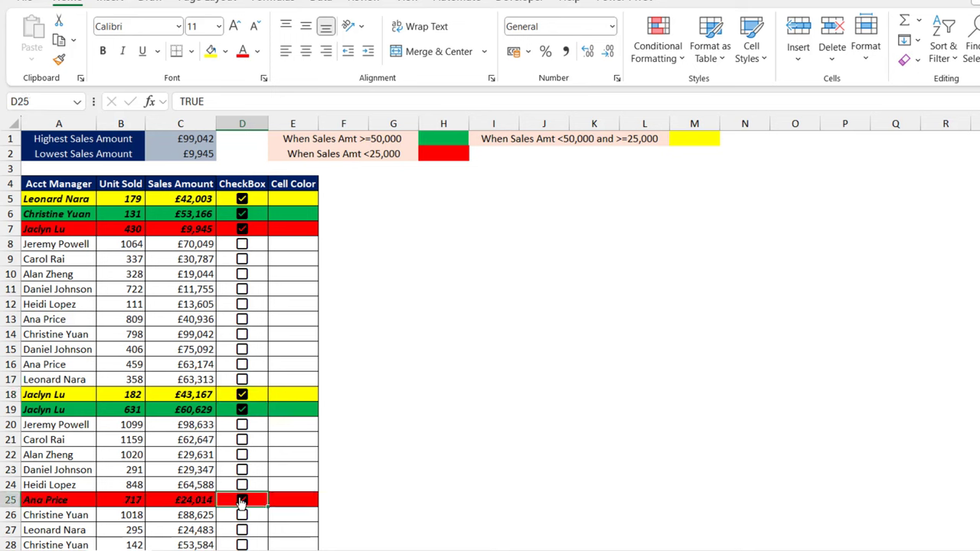